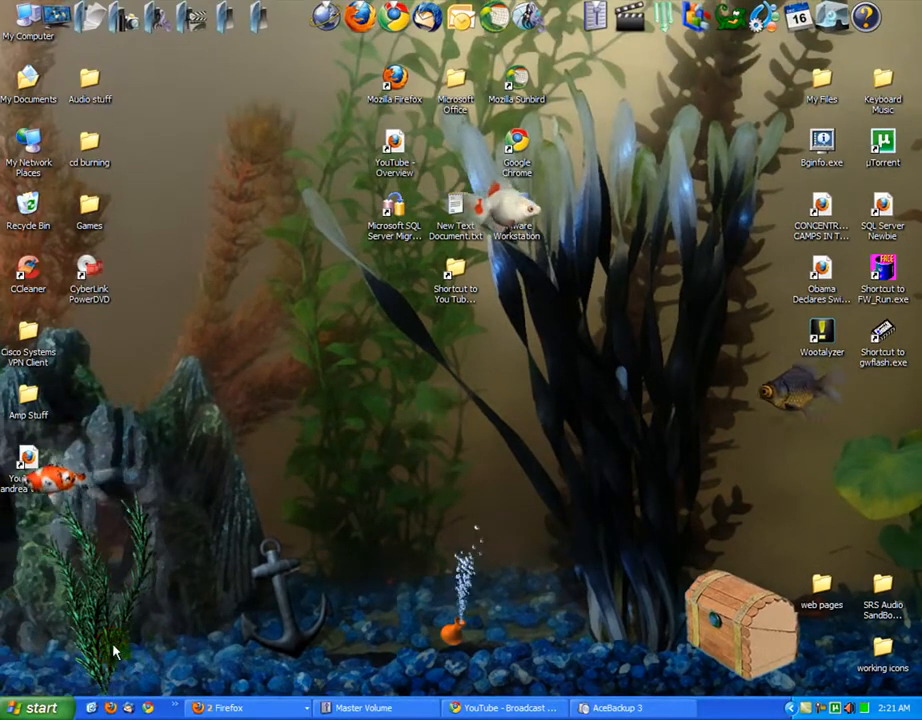
- Switch to Firefox and open the AceBackup website's download page from the acebackup search results
{"action": "left_click", "coordinate": [259, 709]}
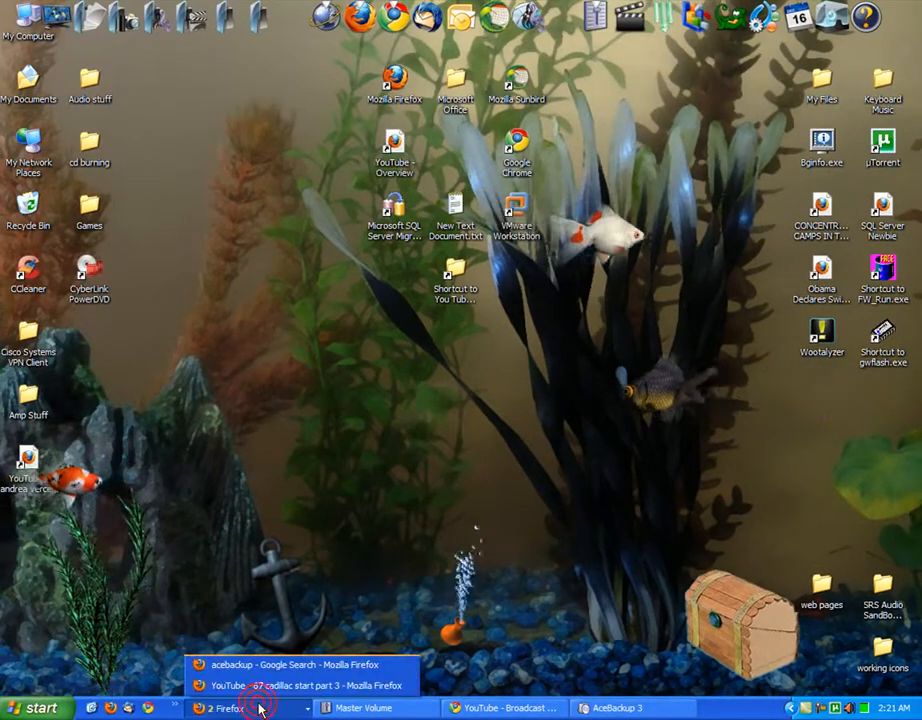
{"action": "left_click", "coordinate": [279, 665]}
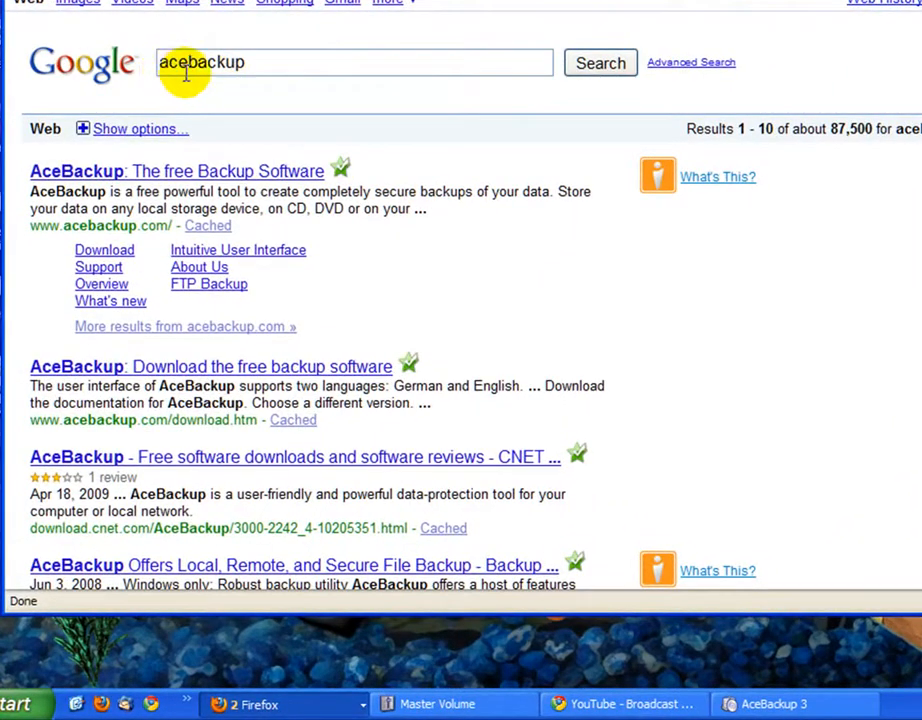
{"action": "left_click", "coordinate": [253, 66]}
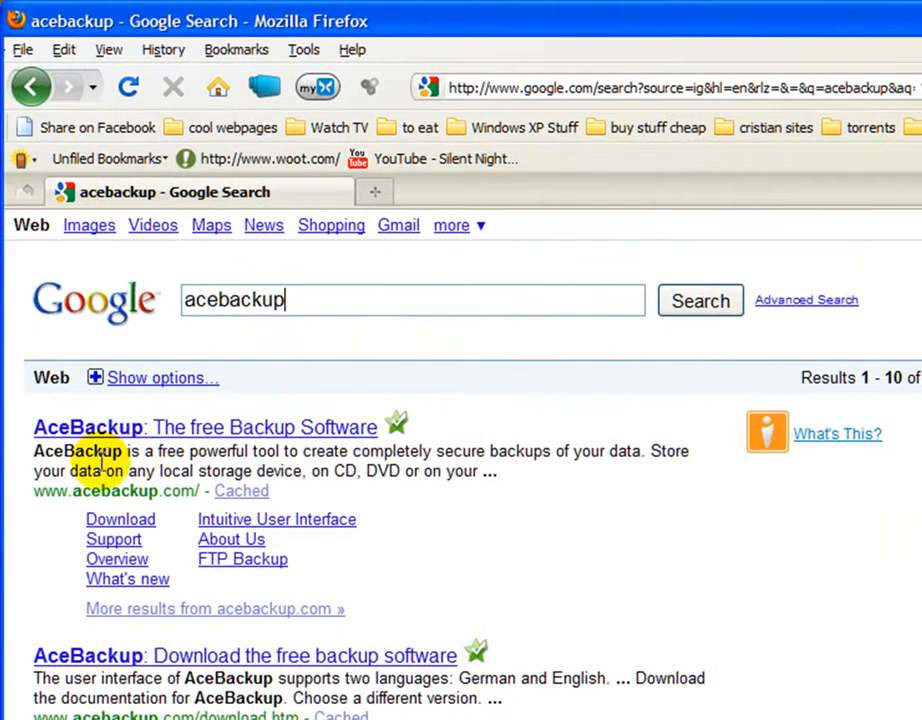
{"action": "left_click", "coordinate": [128, 432]}
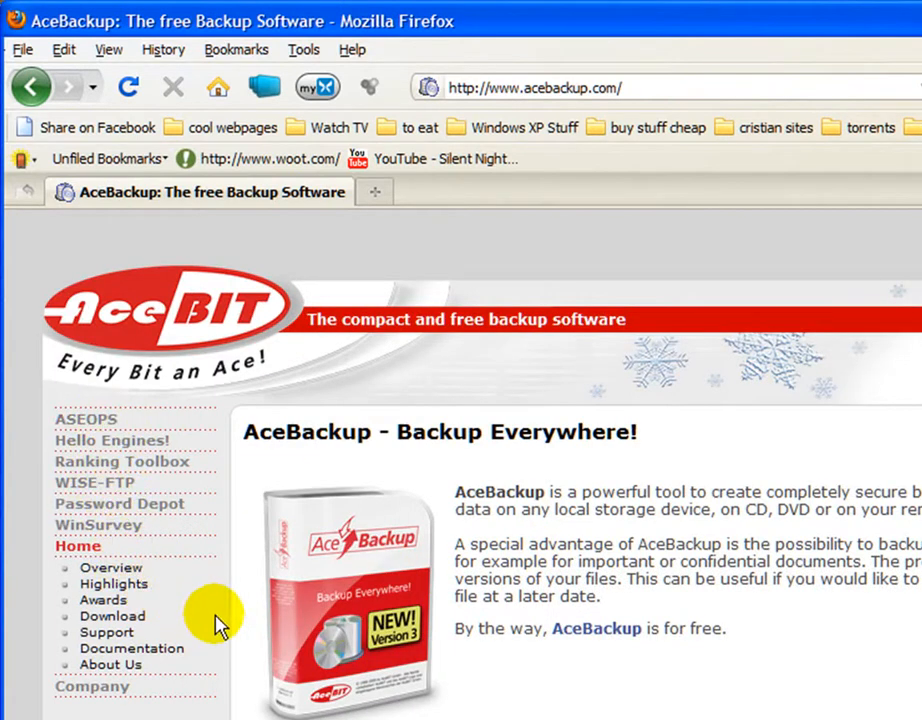
{"action": "left_click", "coordinate": [118, 620]}
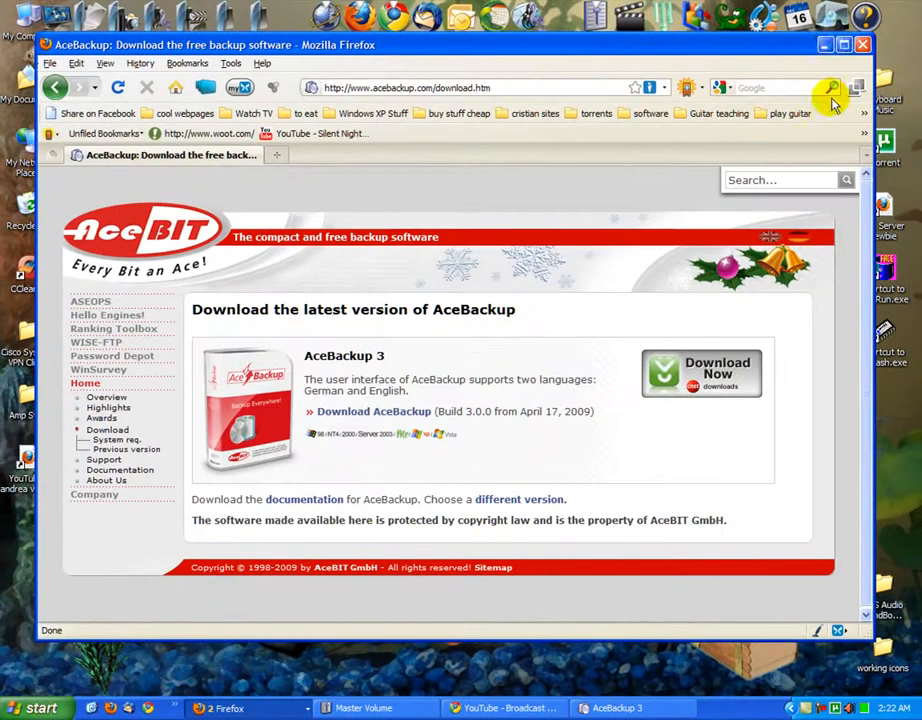
{"action": "left_click", "coordinate": [824, 45]}
- Switch to AceBackup 3 and start a new backup project named "TheDIYpc Back demo"
{"action": "left_click", "coordinate": [620, 708]}
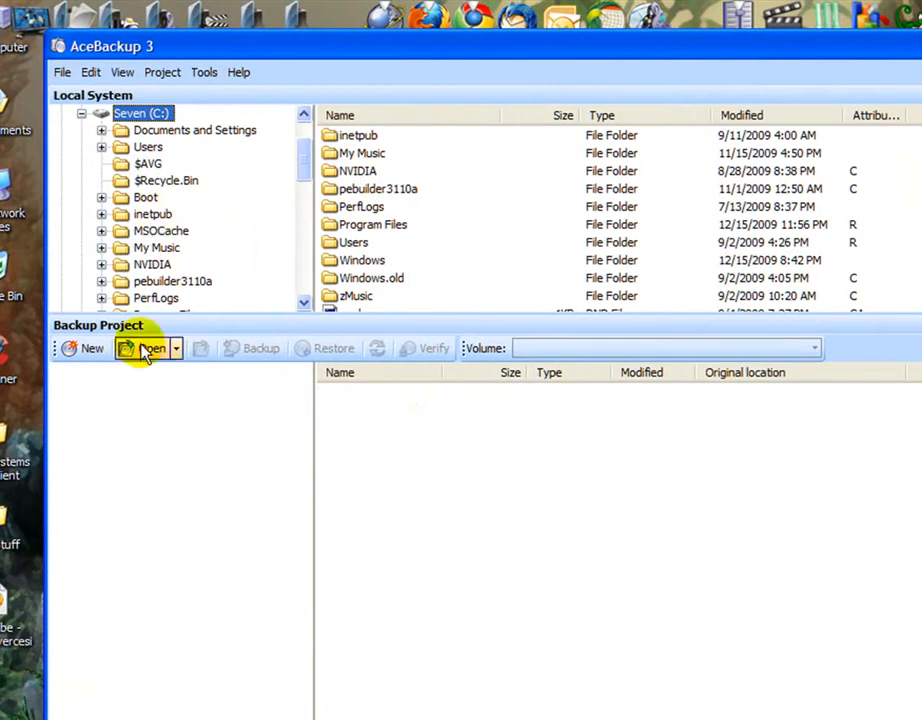
{"action": "left_click", "coordinate": [89, 350]}
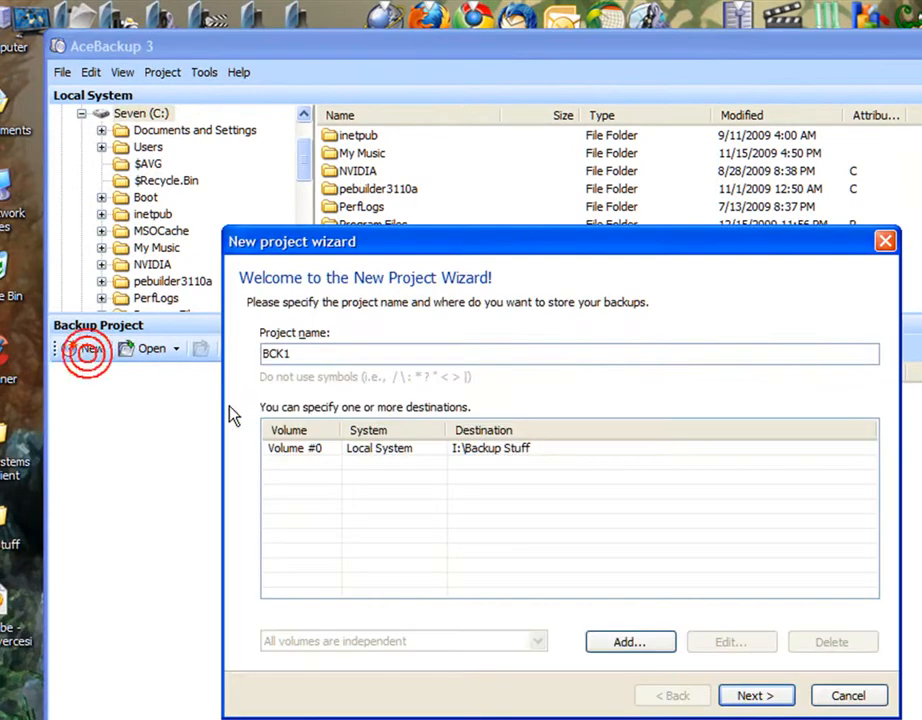
{"action": "double_click", "coordinate": [314, 354]}
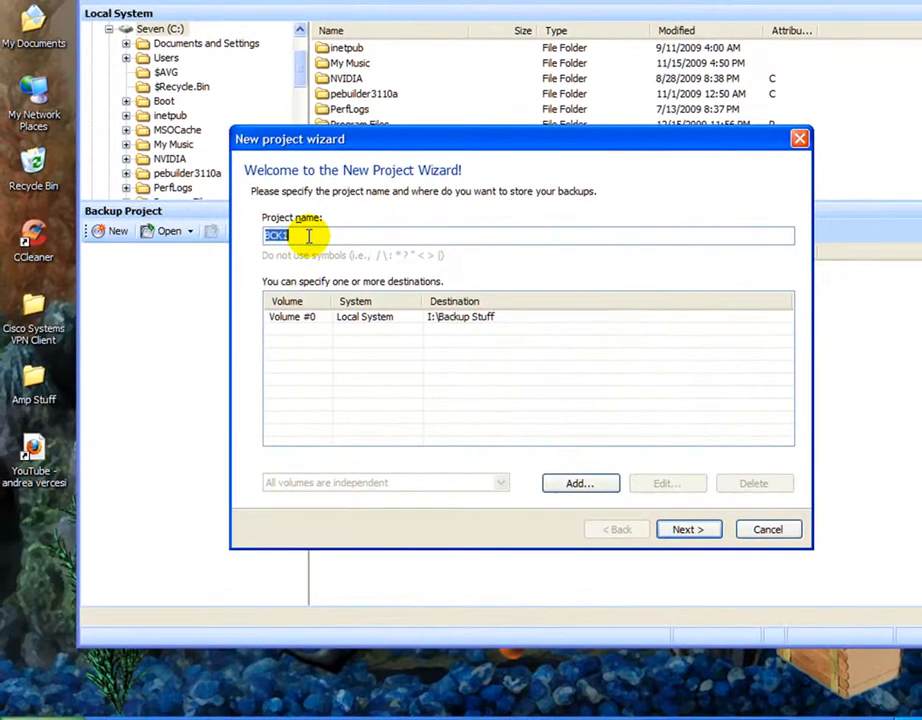
{"action": "type", "text": "TheDIYpc Back demo"}
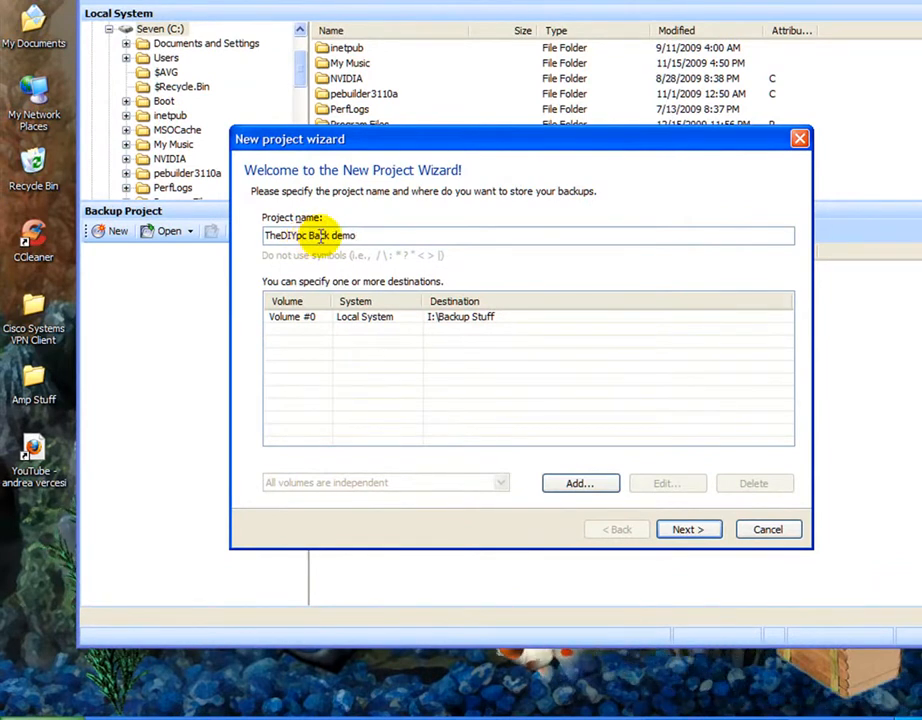
- Edit the destination settings of Volume #0 and choose Local System as its storage system
{"action": "left_click", "coordinate": [471, 320]}
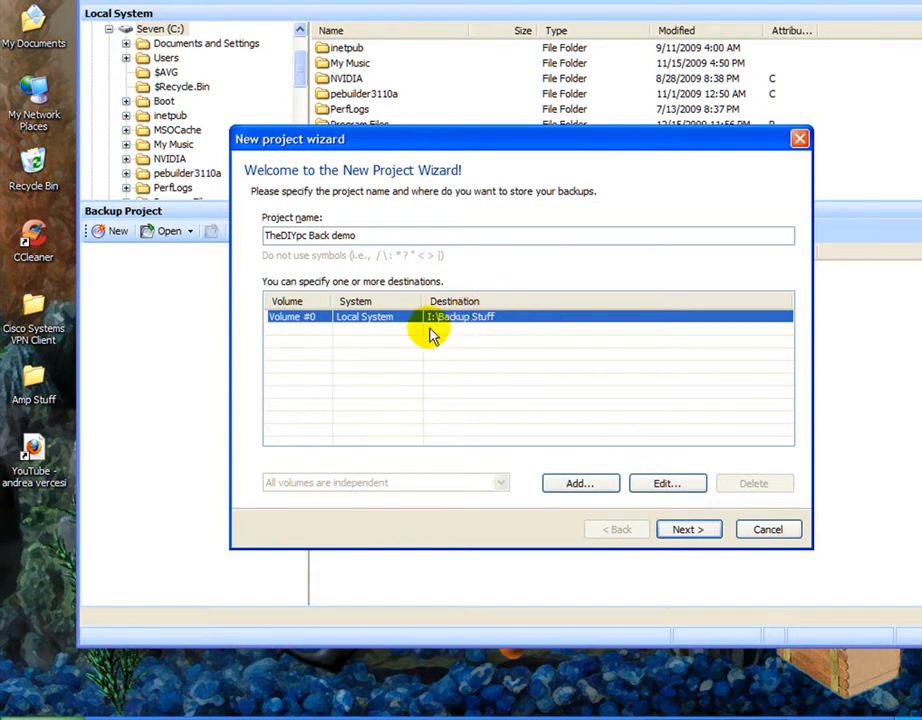
{"action": "double_click", "coordinate": [450, 318]}
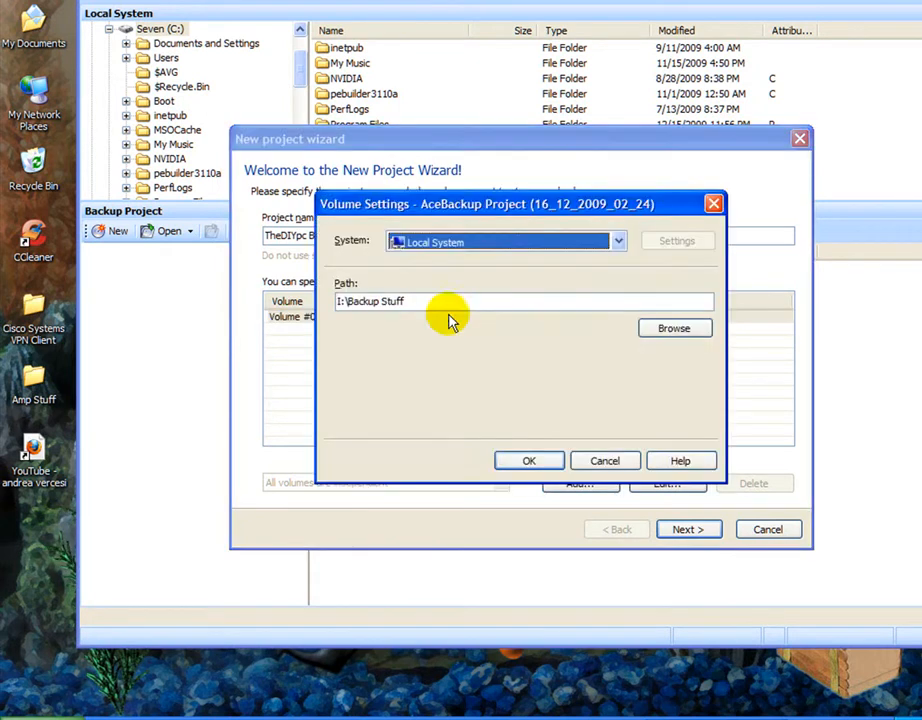
{"action": "left_click", "coordinate": [508, 241]}
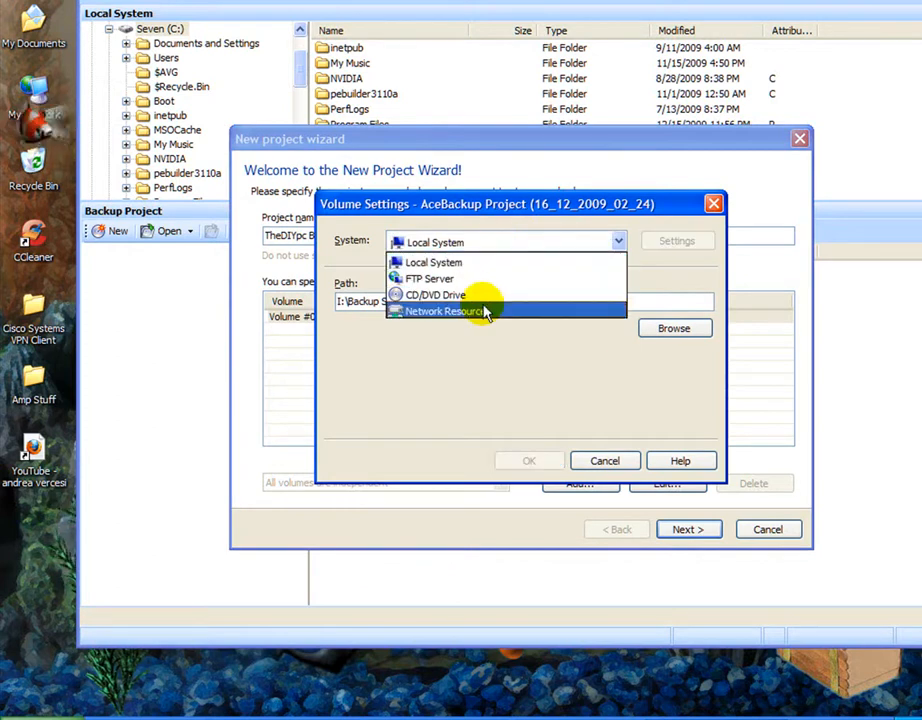
{"action": "left_click", "coordinate": [472, 268]}
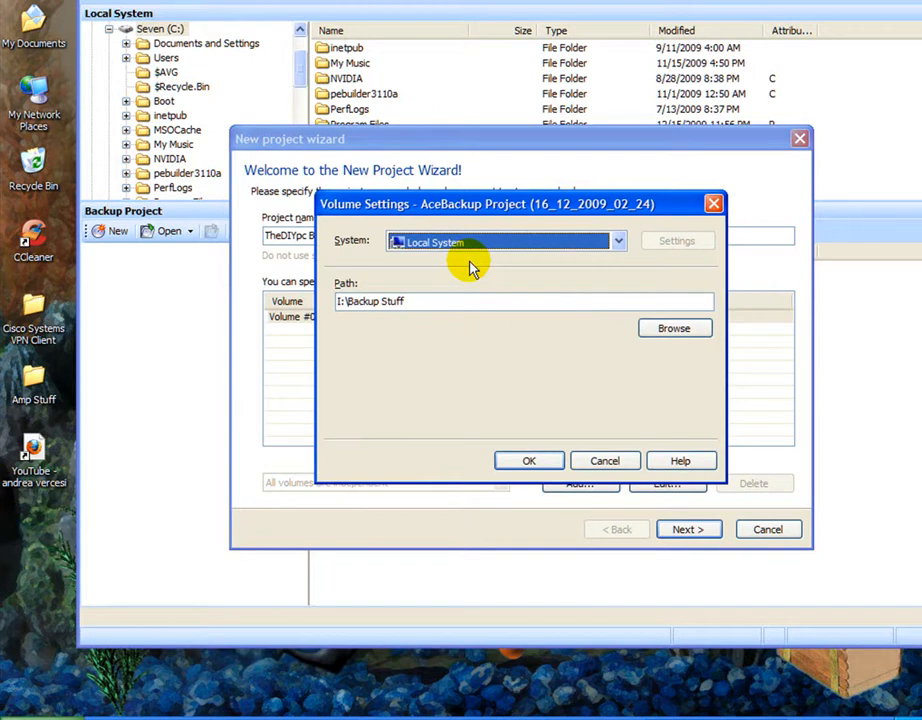
- Create a folder named "Backup Demo" on the STORAGE 3 (I:) drive and use it as the project's backup destination
{"action": "left_click", "coordinate": [656, 328]}
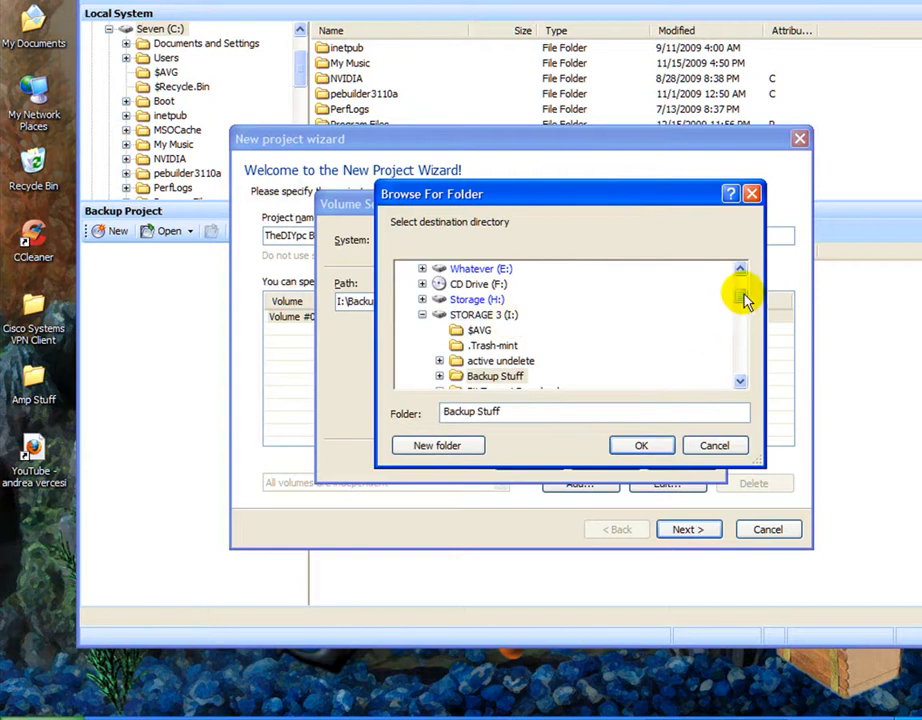
{"action": "left_click_drag", "start_coordinate": [743, 295], "coordinate": [743, 299]}
{"action": "left_click", "coordinate": [488, 286]}
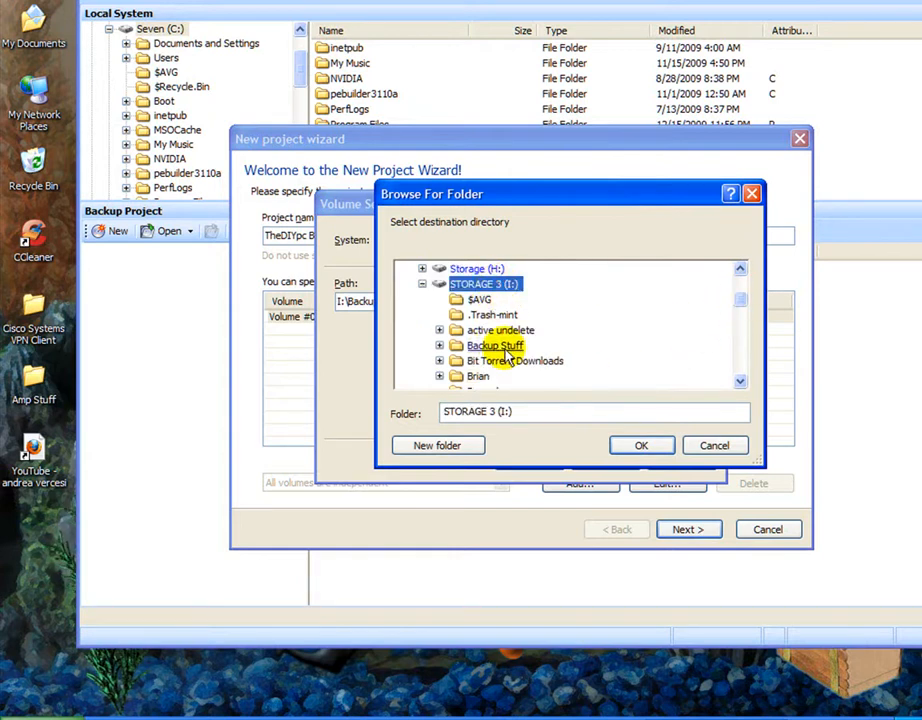
{"action": "left_click", "coordinate": [467, 446]}
{"action": "type", "text": "Backup Demo"}
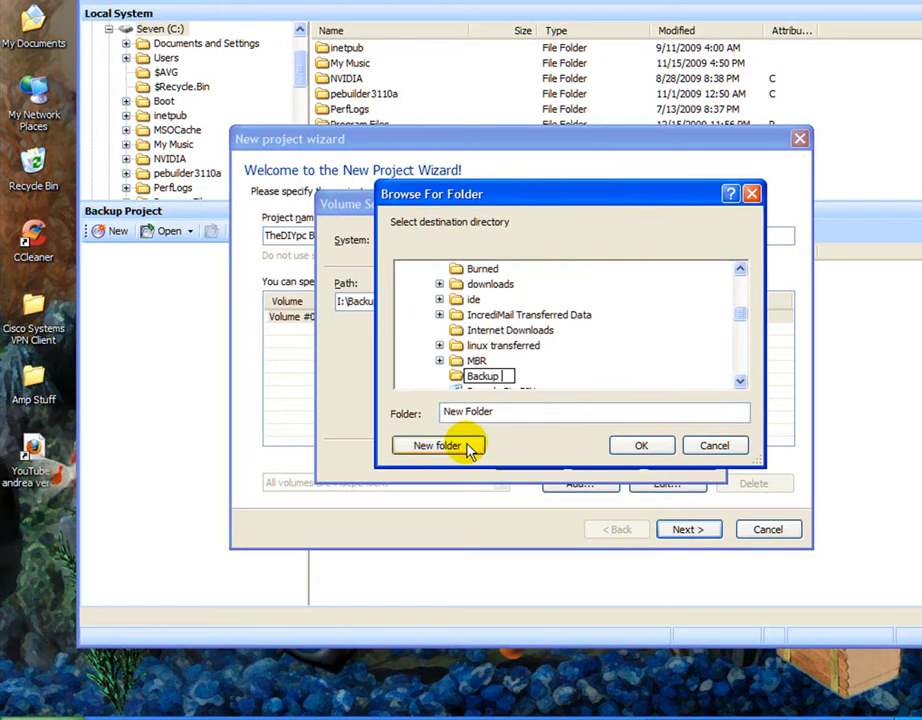
{"action": "left_click", "coordinate": [640, 448]}
{"action": "left_click", "coordinate": [640, 446]}
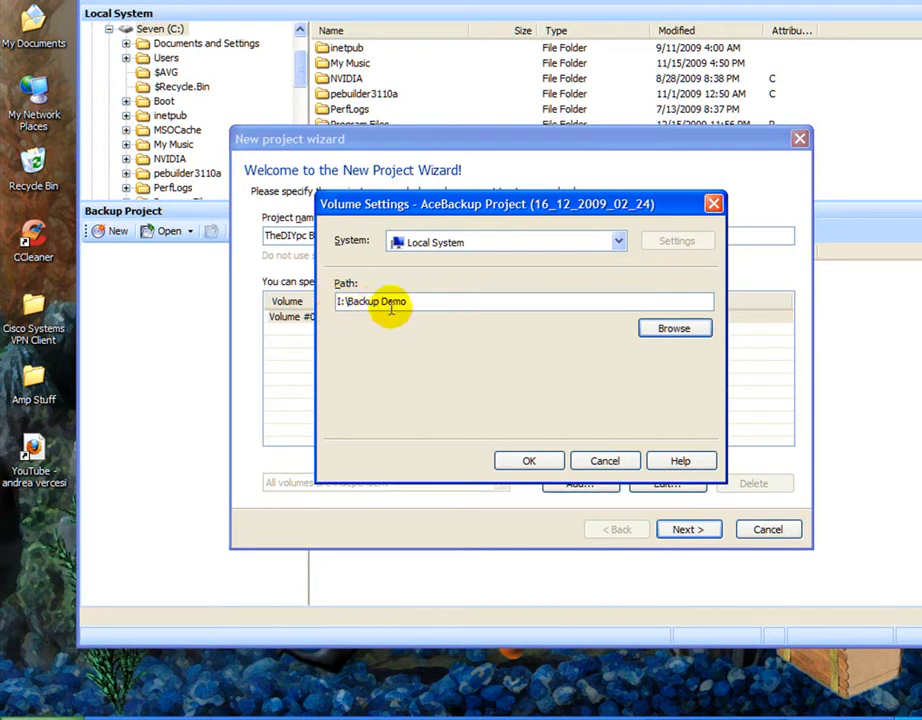
{"action": "left_click", "coordinate": [522, 462]}
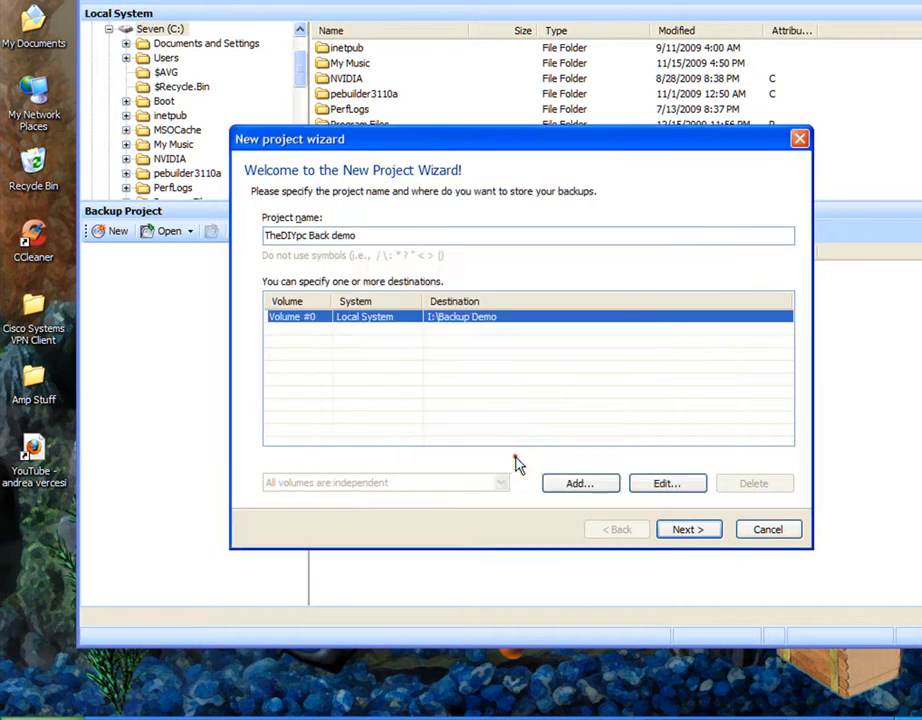
{"action": "left_click", "coordinate": [702, 530]}
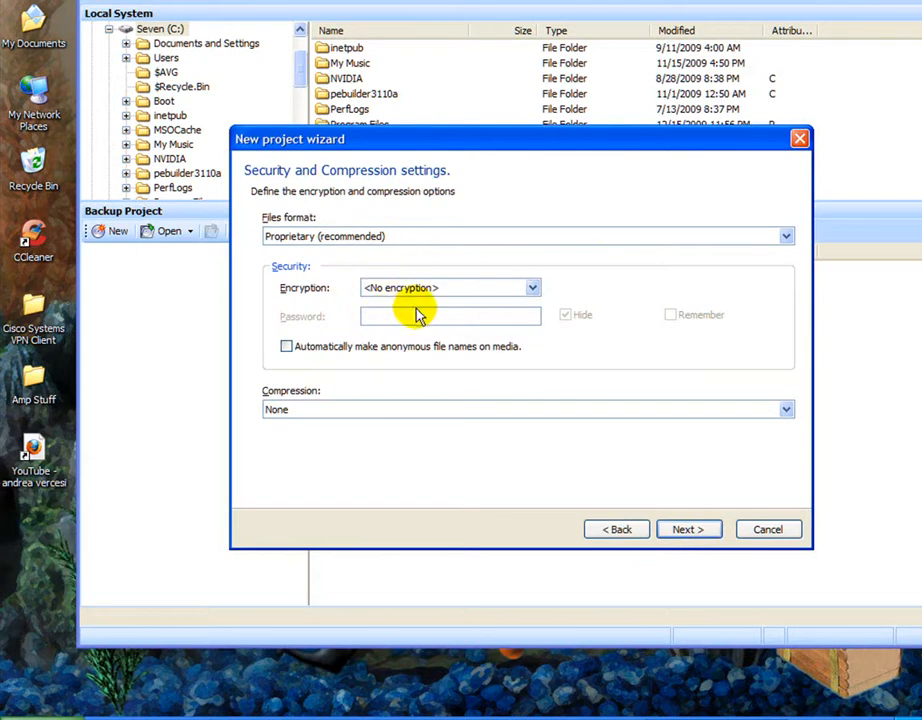
- Accept the security and compression settings with Proprietary (recommended) file format, no encryption and compression None
{"action": "left_click", "coordinate": [413, 238]}
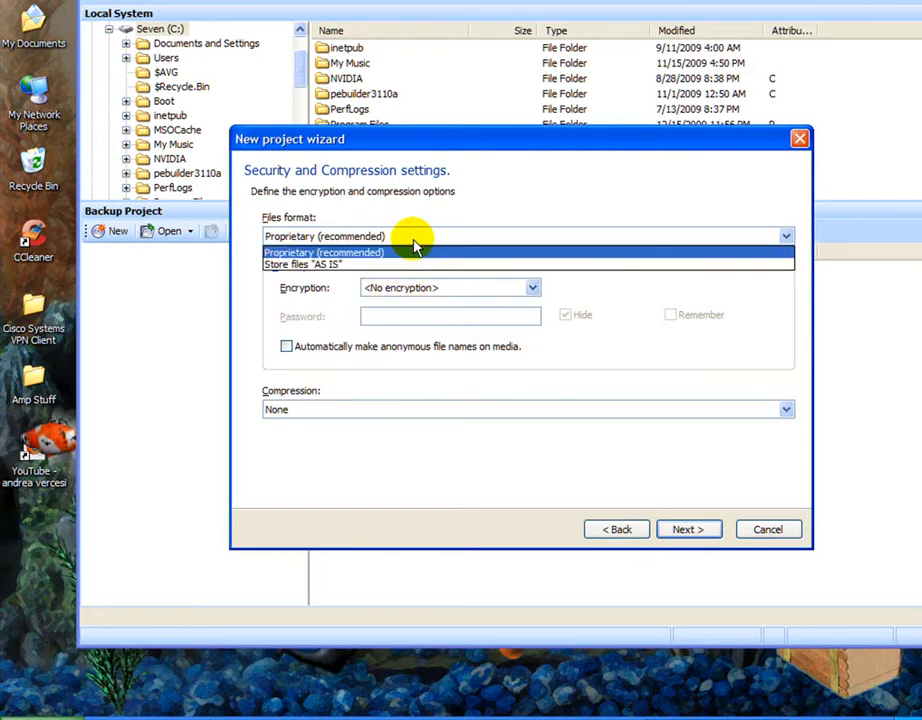
{"action": "left_click", "coordinate": [413, 251]}
{"action": "left_click", "coordinate": [428, 288]}
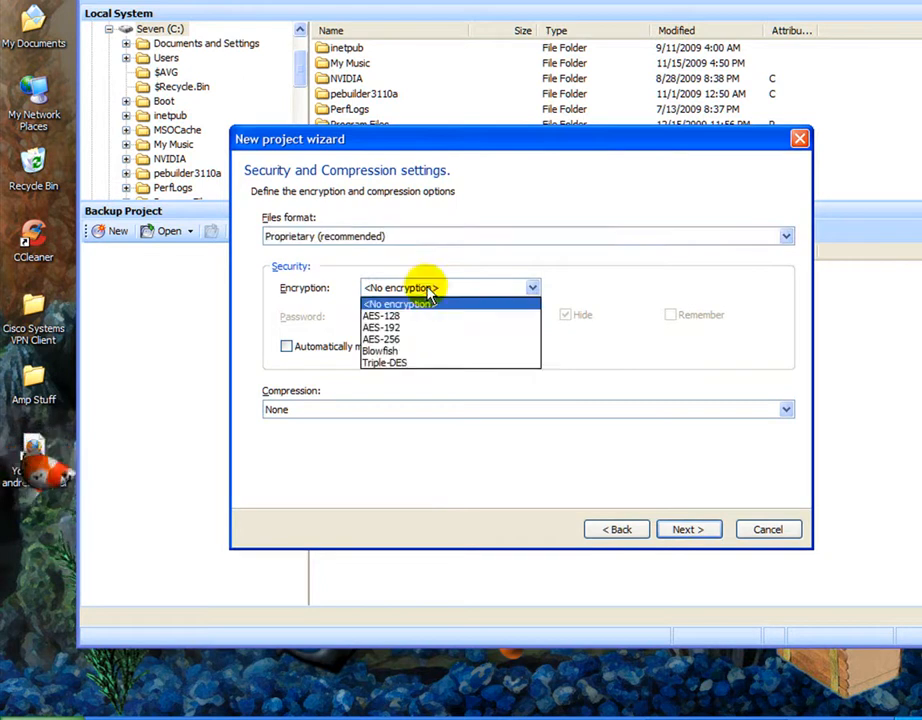
{"action": "left_click", "coordinate": [425, 288]}
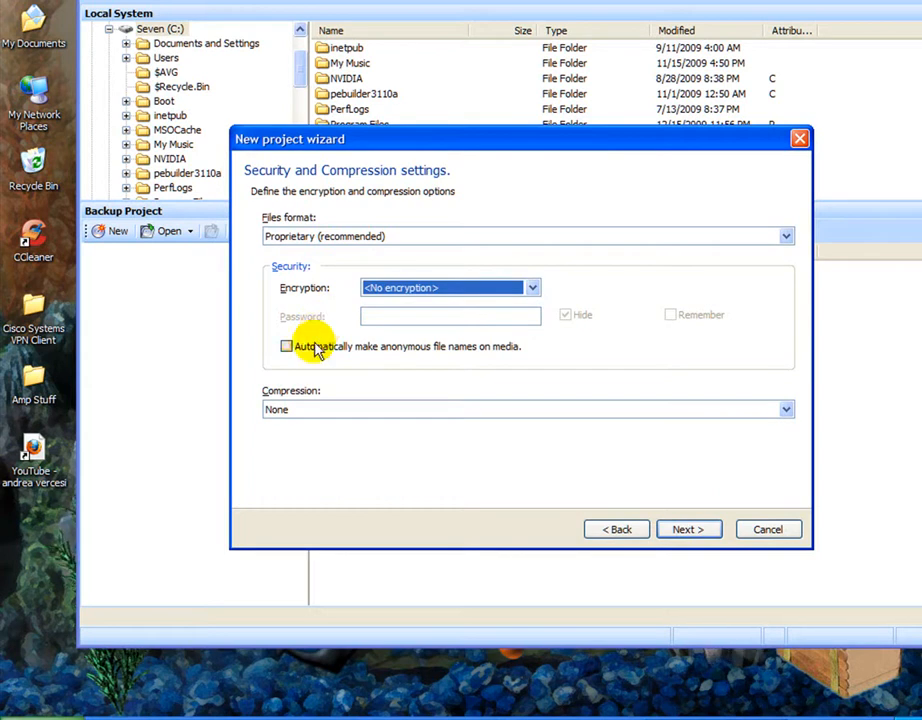
{"action": "left_click", "coordinate": [327, 410]}
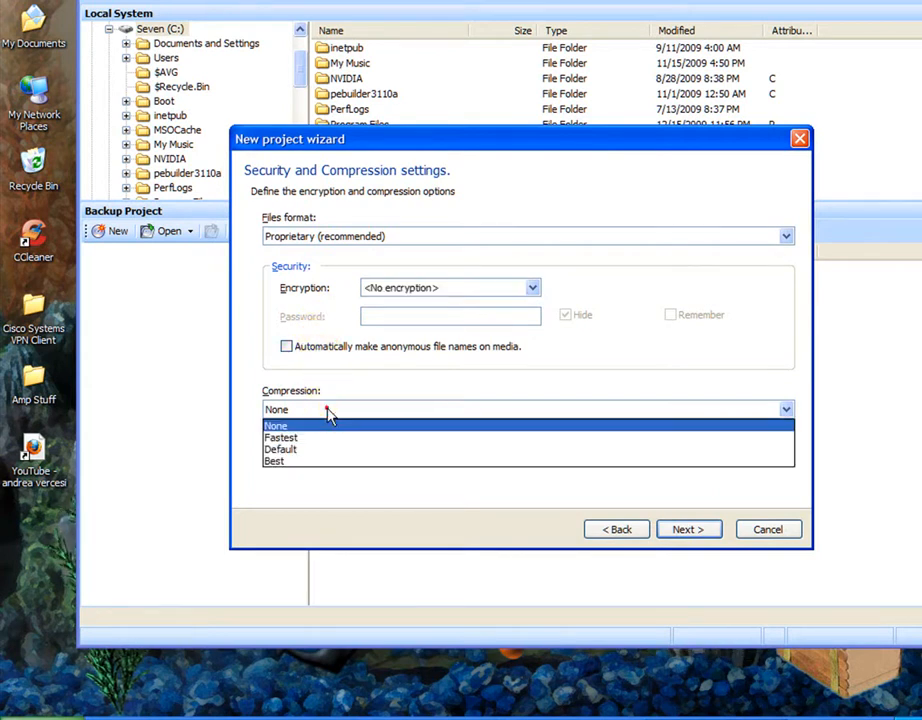
{"action": "left_click", "coordinate": [327, 412]}
{"action": "left_click", "coordinate": [689, 540]}
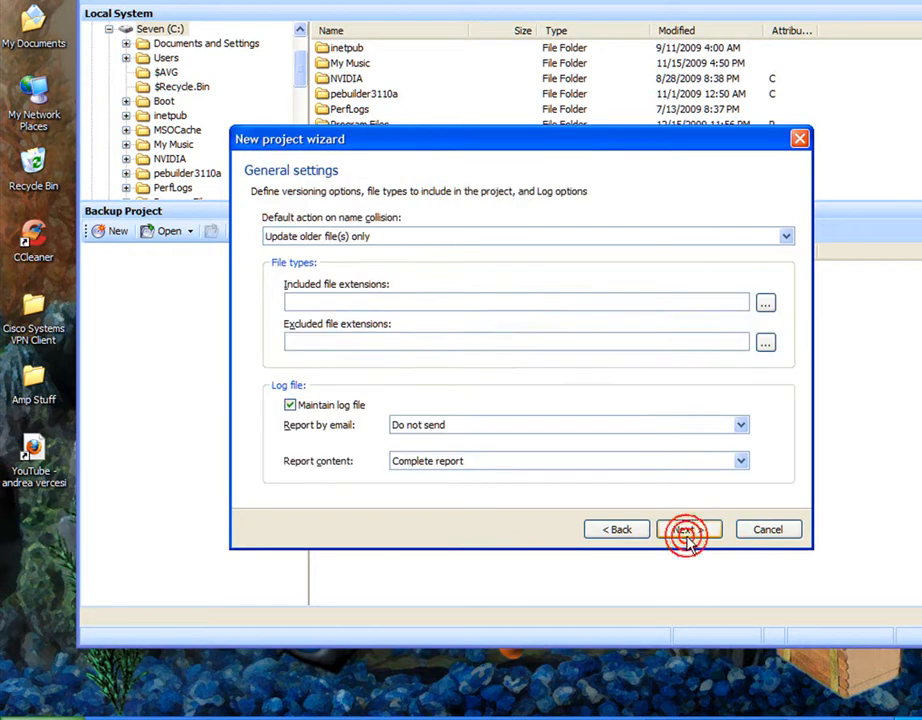
- Set the default action on name collision to "Update older file(s) only" and proceed to the advanced settings
{"action": "left_click", "coordinate": [385, 237]}
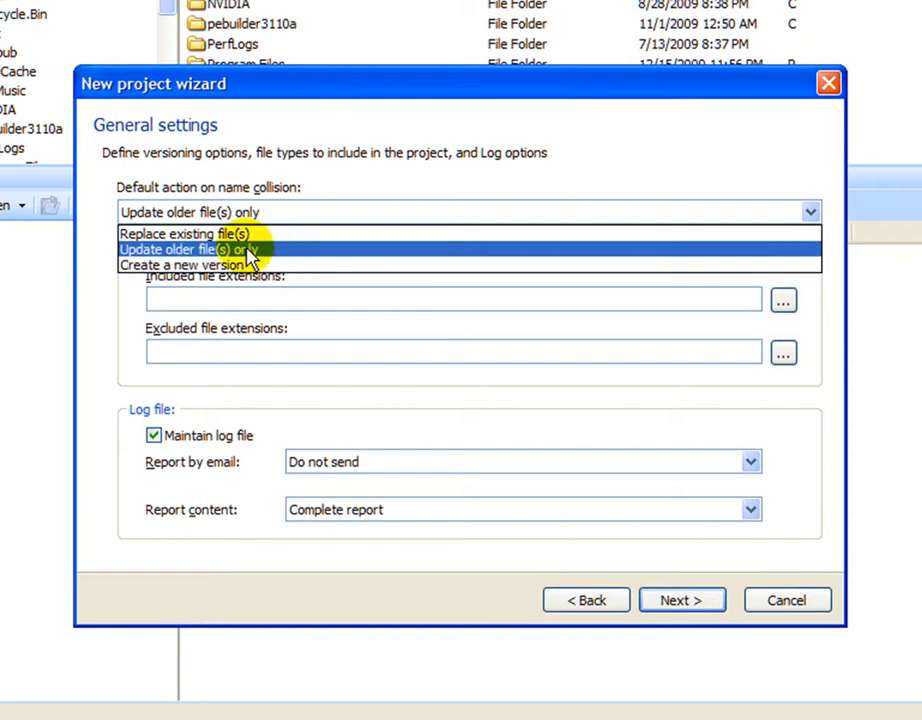
{"action": "left_click", "coordinate": [252, 250]}
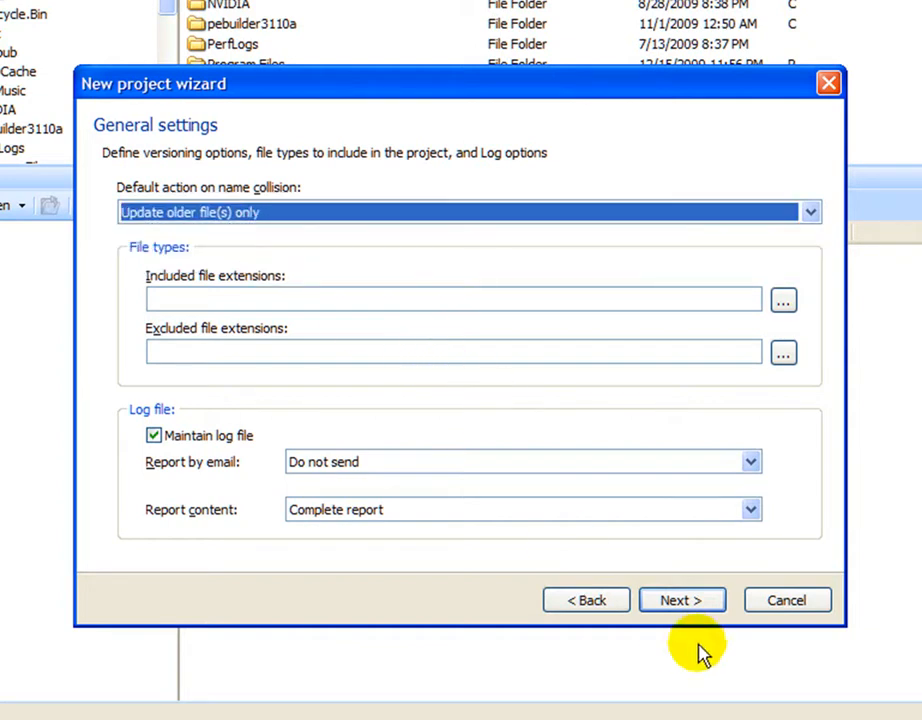
{"action": "left_click", "coordinate": [688, 604]}
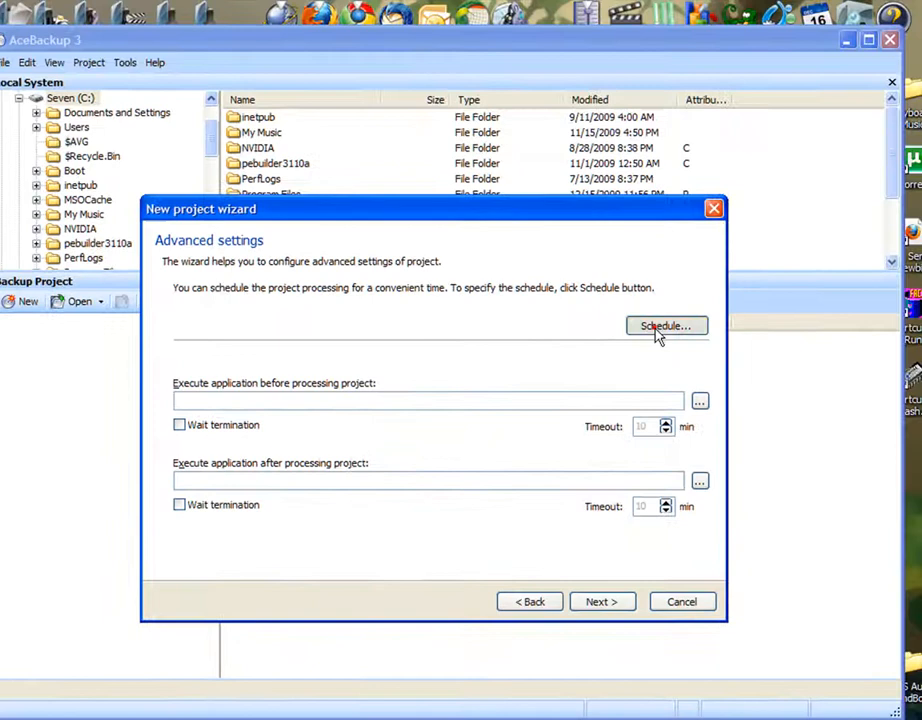
- Create a new schedule for the project that runs weekly on Friday instead of Monday
{"action": "left_click", "coordinate": [748, 252]}
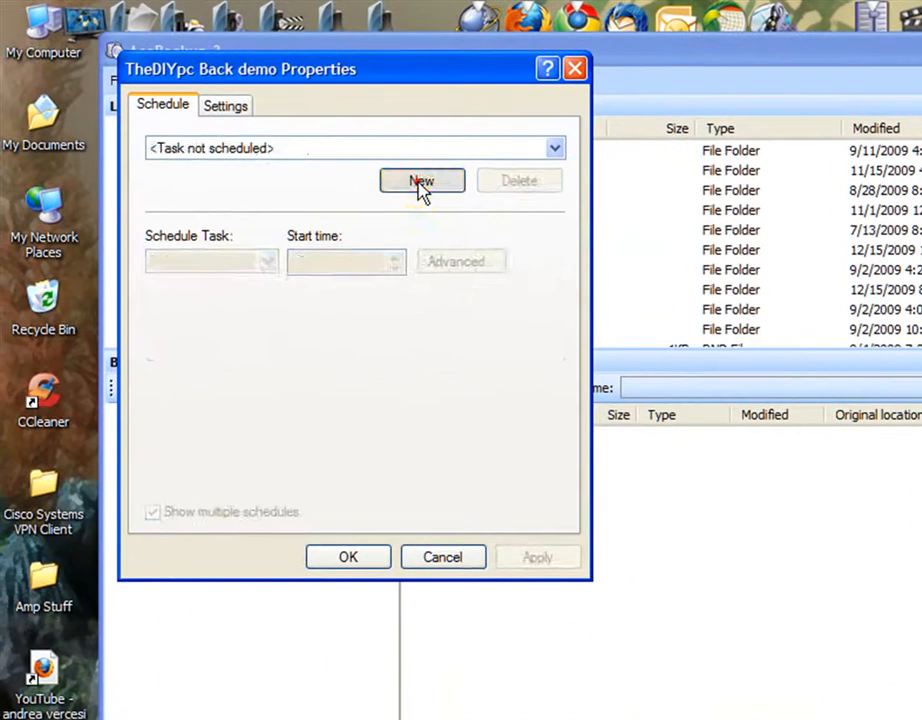
{"action": "left_click", "coordinate": [259, 145]}
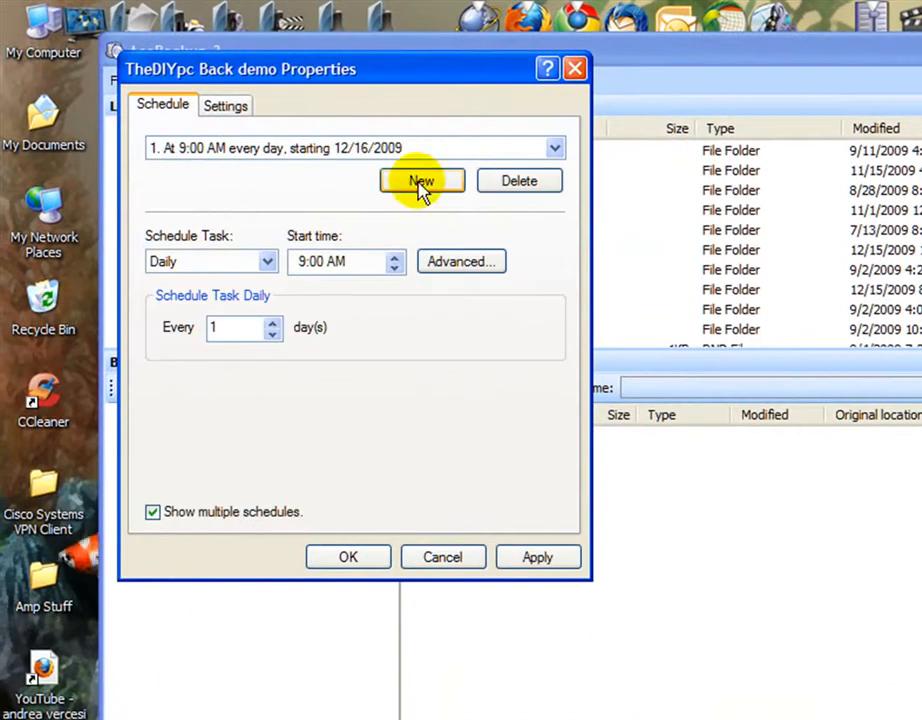
{"action": "left_click", "coordinate": [220, 263]}
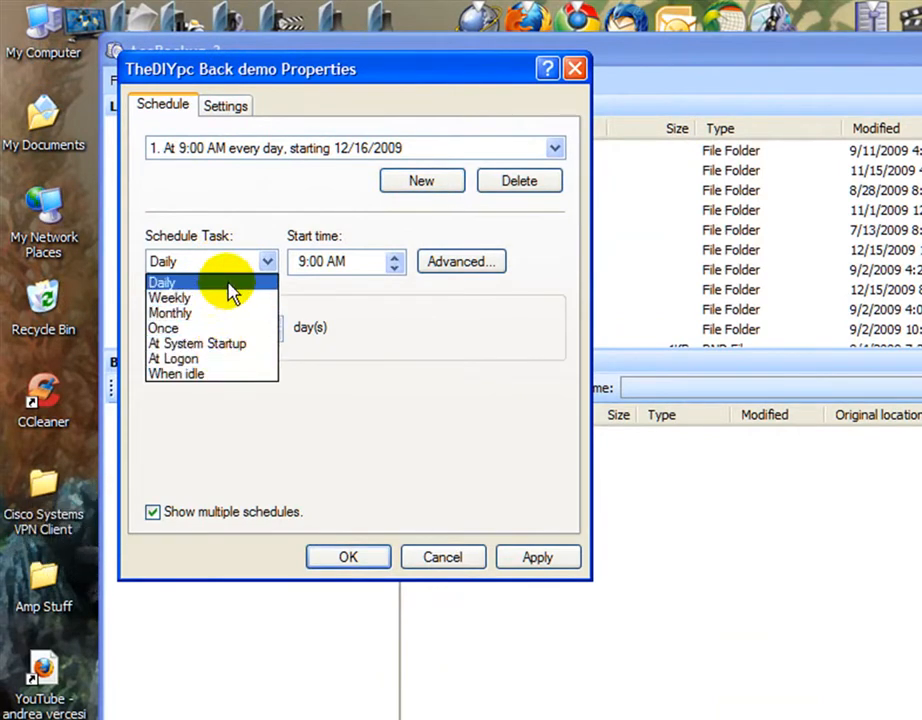
{"action": "left_click", "coordinate": [226, 300]}
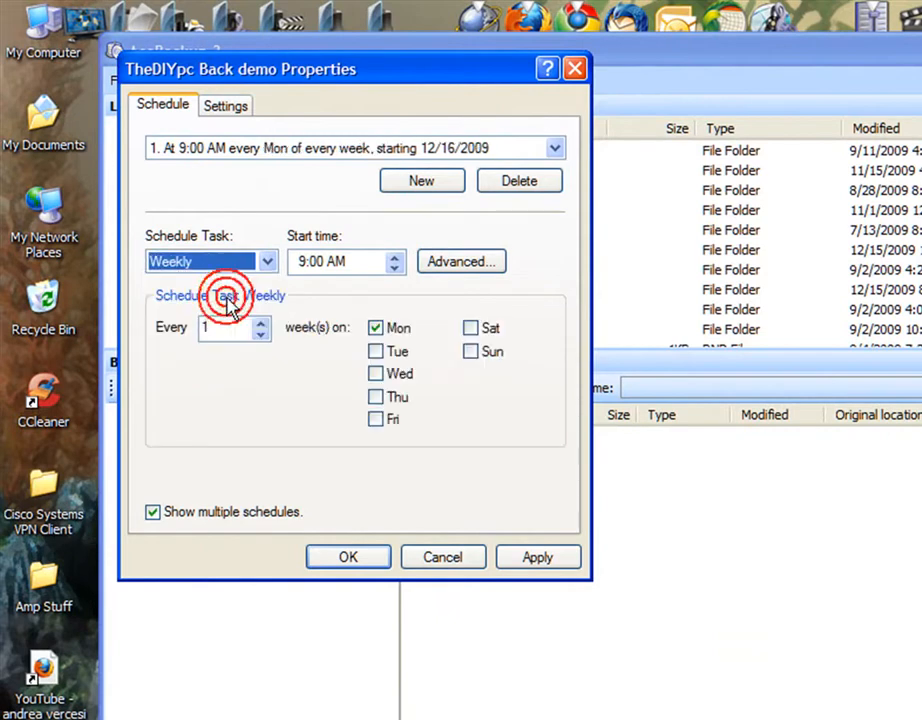
{"action": "left_click", "coordinate": [375, 328]}
{"action": "left_click", "coordinate": [376, 419]}
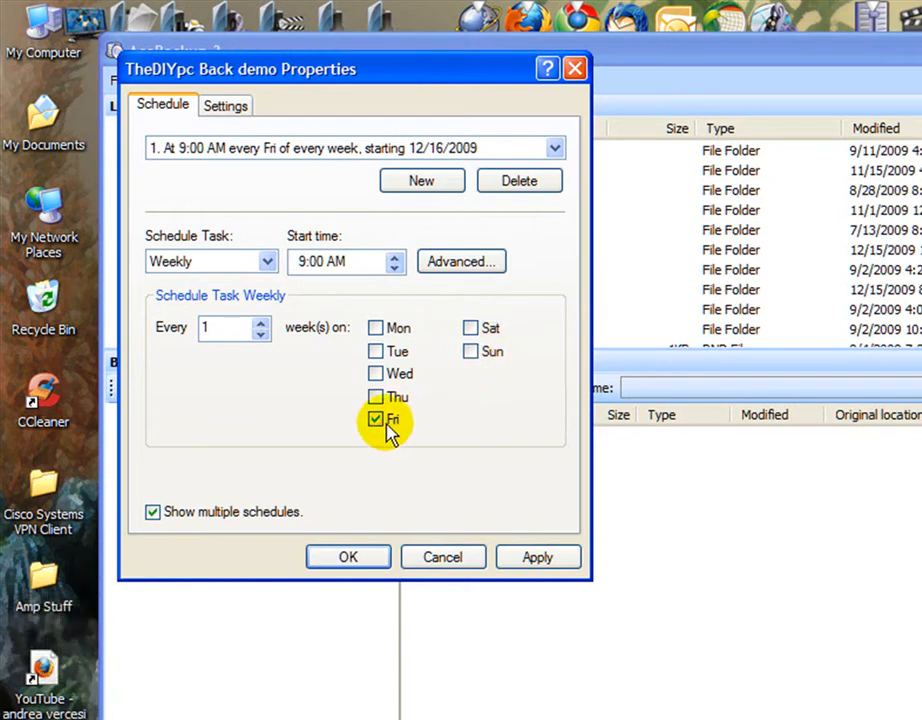
- Set the start time of the weekly backup schedule to 11:00 PM
{"action": "left_click", "coordinate": [302, 264]}
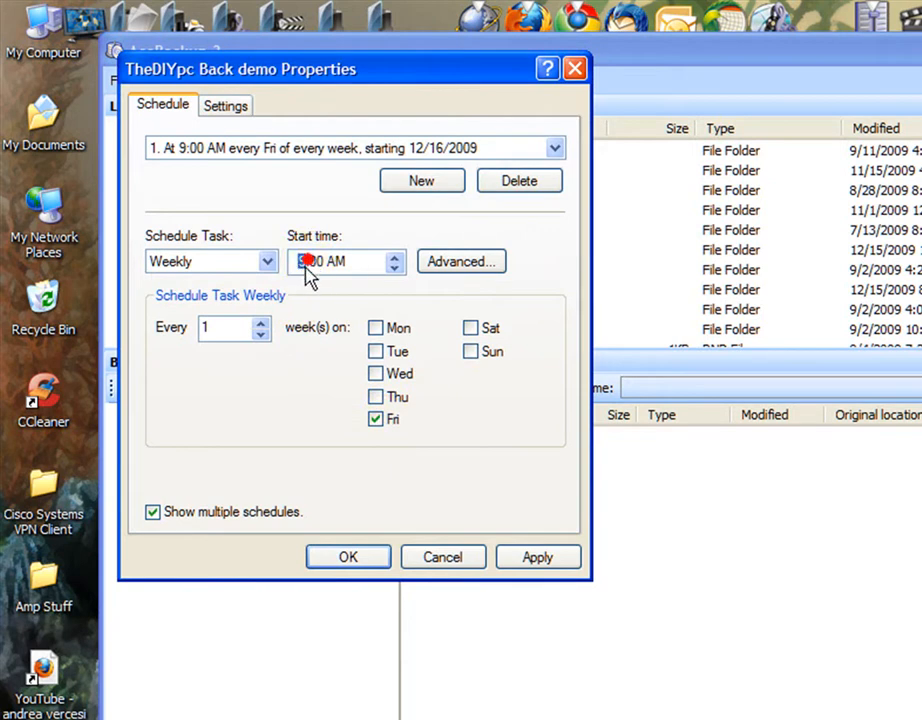
{"action": "left_click", "coordinate": [394, 256]}
{"action": "left_click", "coordinate": [394, 256]}
{"action": "left_click", "coordinate": [394, 256]}
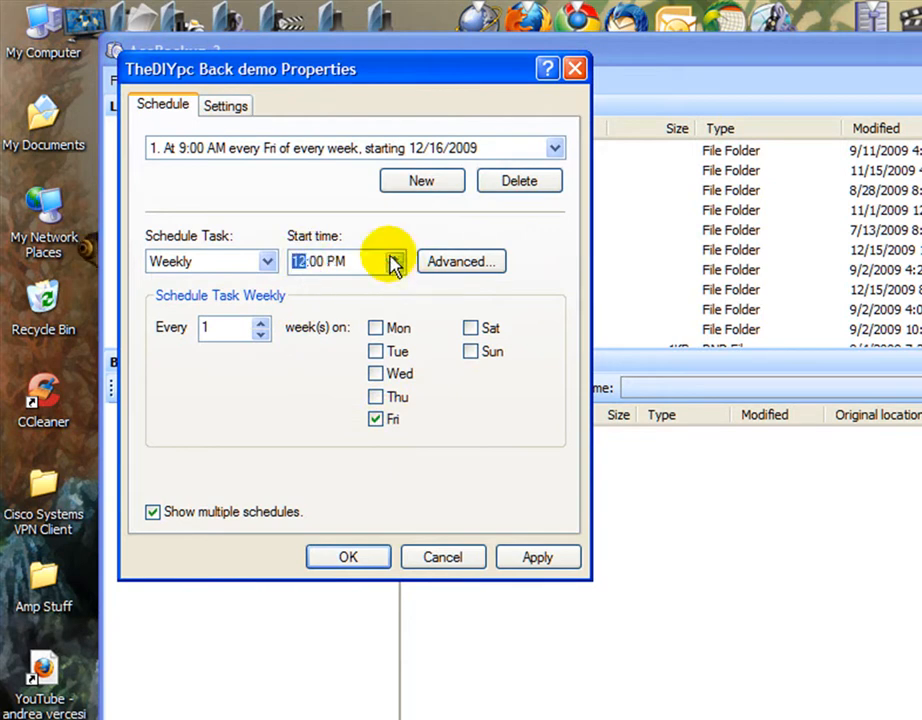
{"action": "left_click", "coordinate": [393, 267]}
{"action": "left_click", "coordinate": [336, 262]}
{"action": "left_click", "coordinate": [394, 256]}
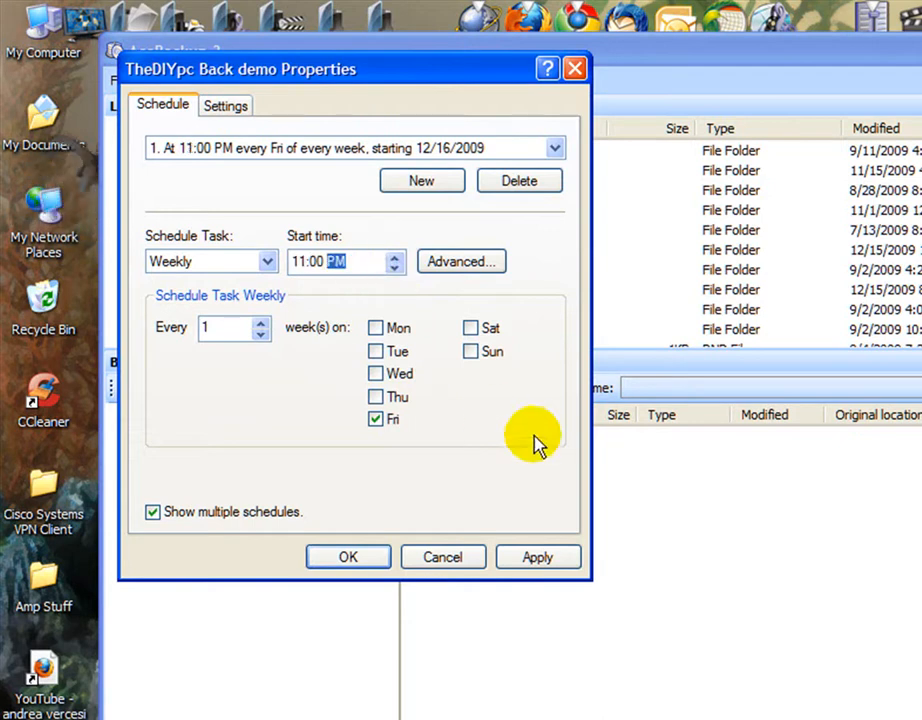
- Apply the weekly Friday schedule and accept the temp account with a blank password for running the task
{"action": "left_click", "coordinate": [531, 553]}
{"action": "left_click", "coordinate": [372, 558]}
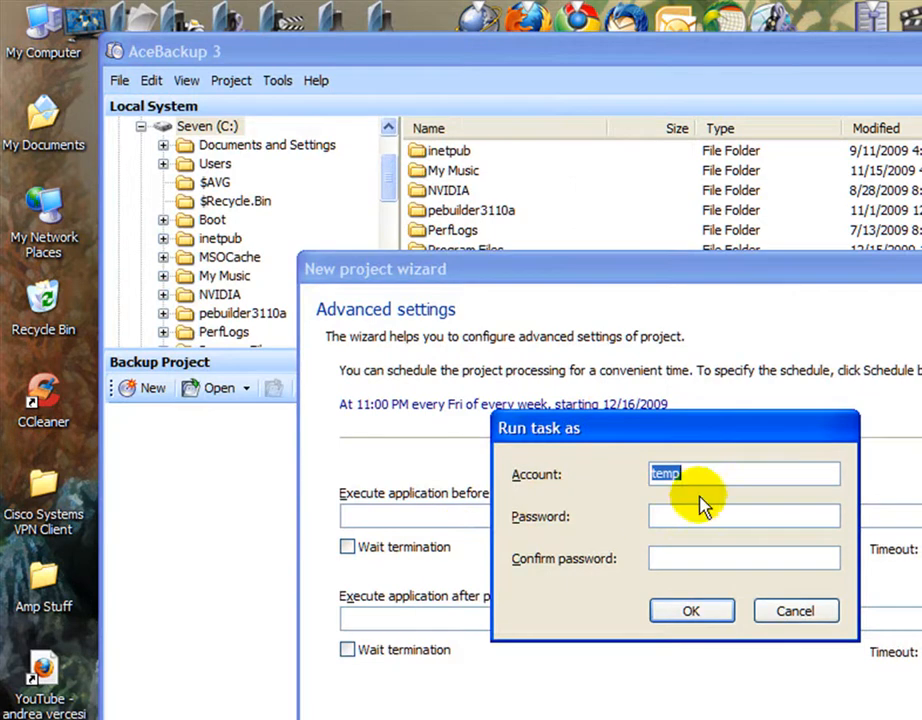
{"action": "left_click", "coordinate": [710, 474]}
{"action": "left_click", "coordinate": [648, 497]}
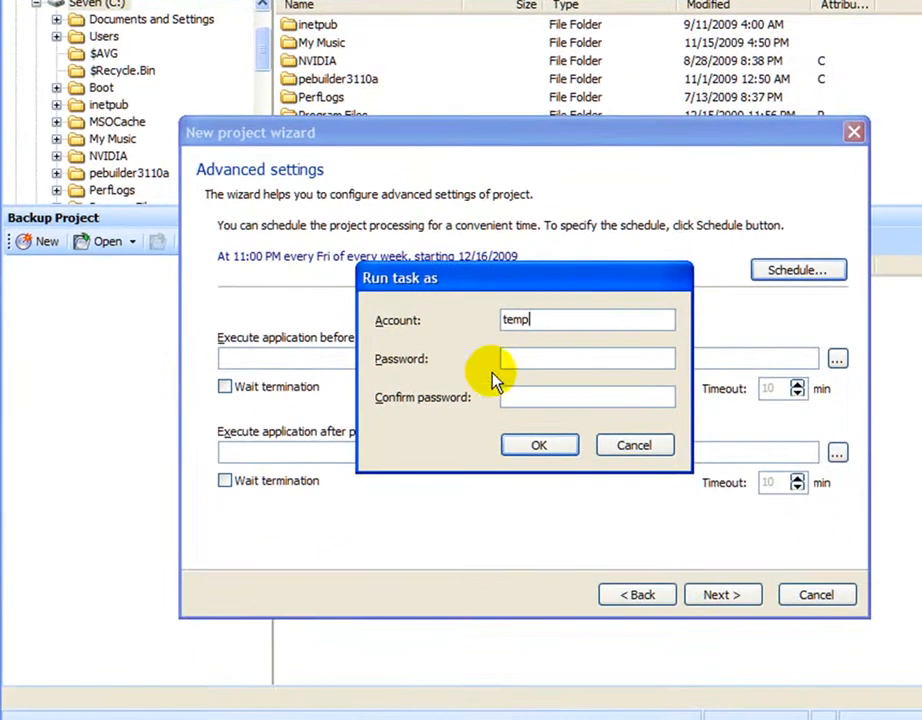
{"action": "left_click", "coordinate": [522, 360]}
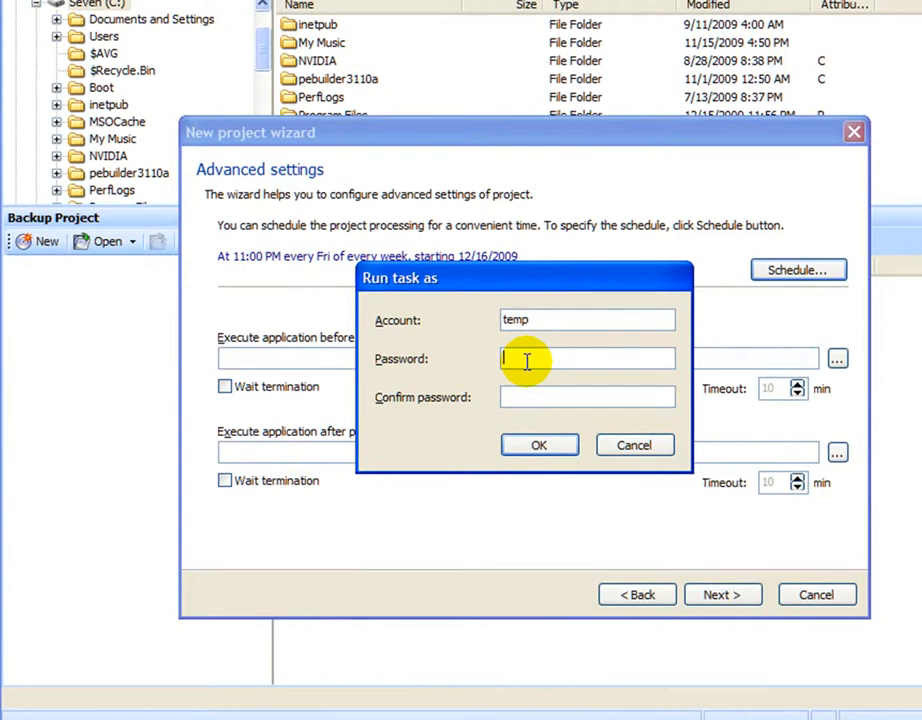
{"action": "left_click", "coordinate": [546, 447]}
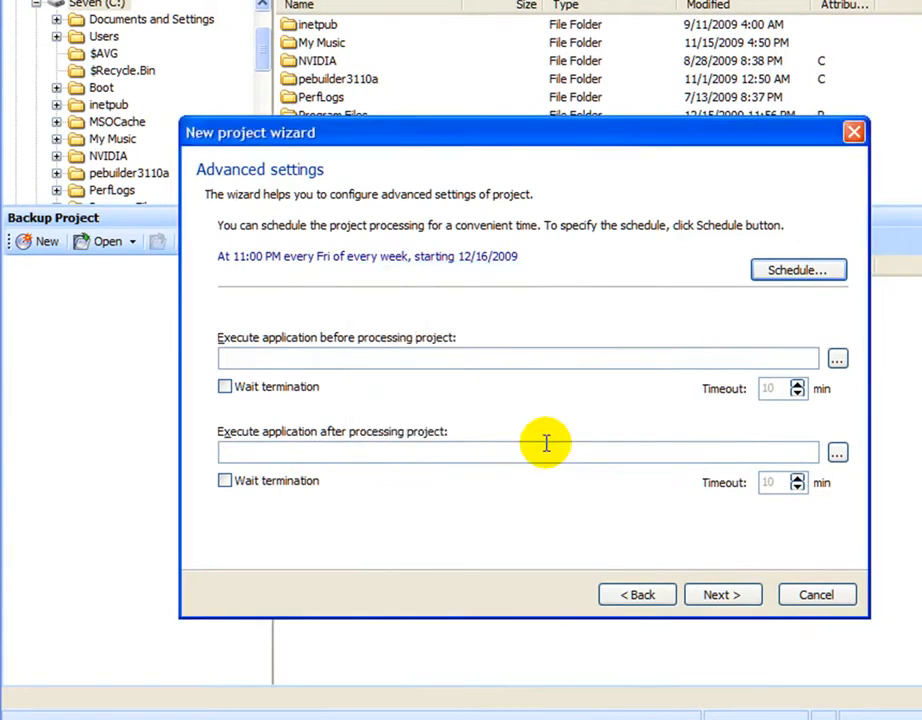
- Proceed past the advanced settings and finish the wizard to create the TheDIYpc Back demo project
{"action": "left_click", "coordinate": [722, 595]}
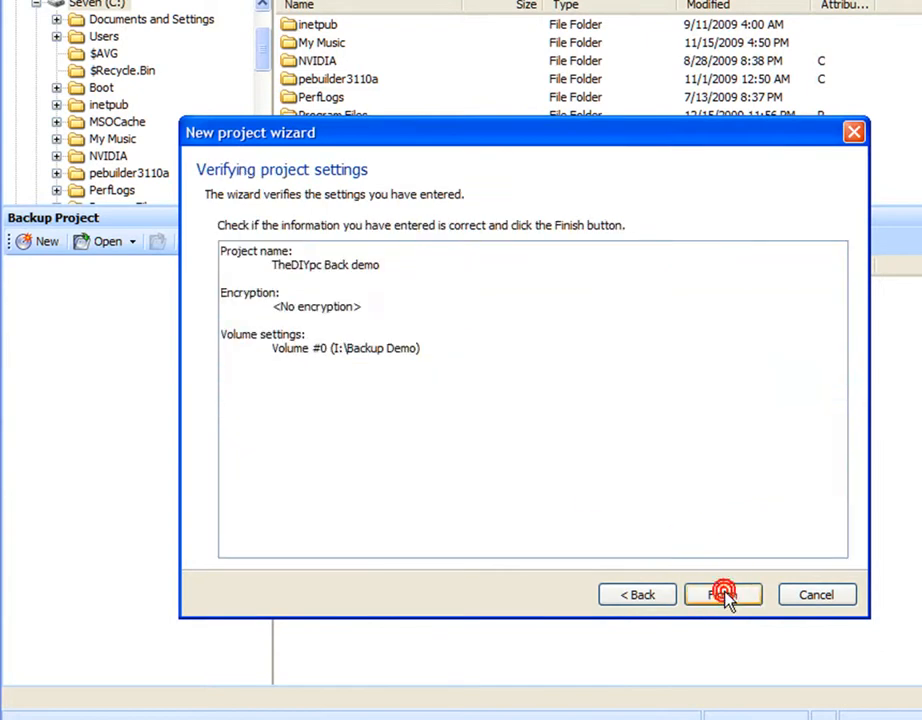
{"action": "left_click", "coordinate": [722, 595]}
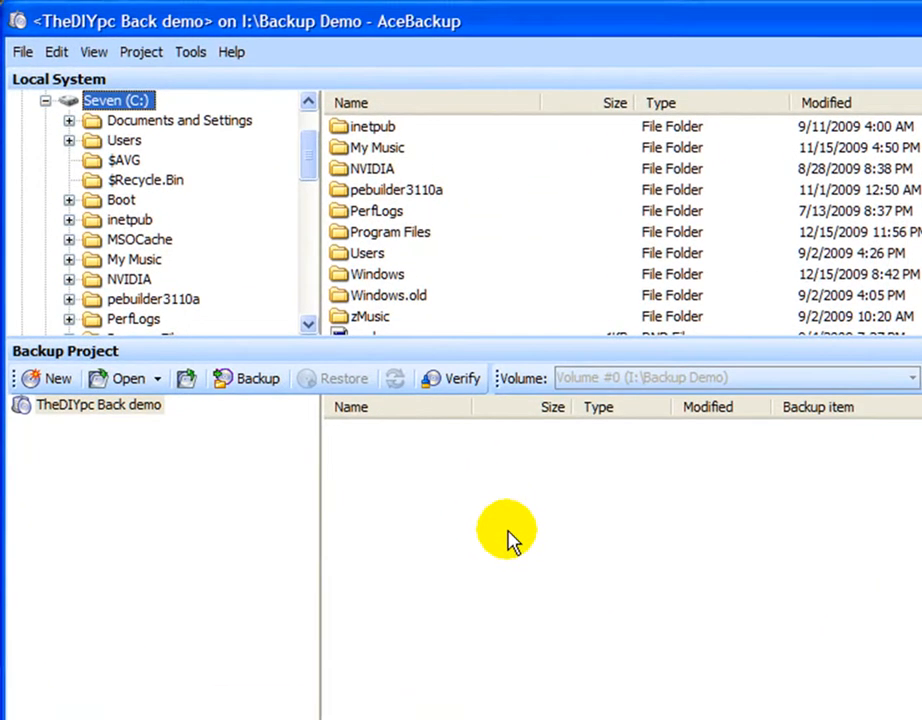
{"action": "mouse_move", "coordinate": [309, 167]}
{"action": "left_mouse_down"}
{"action": "mouse_move", "coordinate": [305, 216]}
{"action": "mouse_move", "coordinate": [305, 169]}
{"action": "left_mouse_up"}
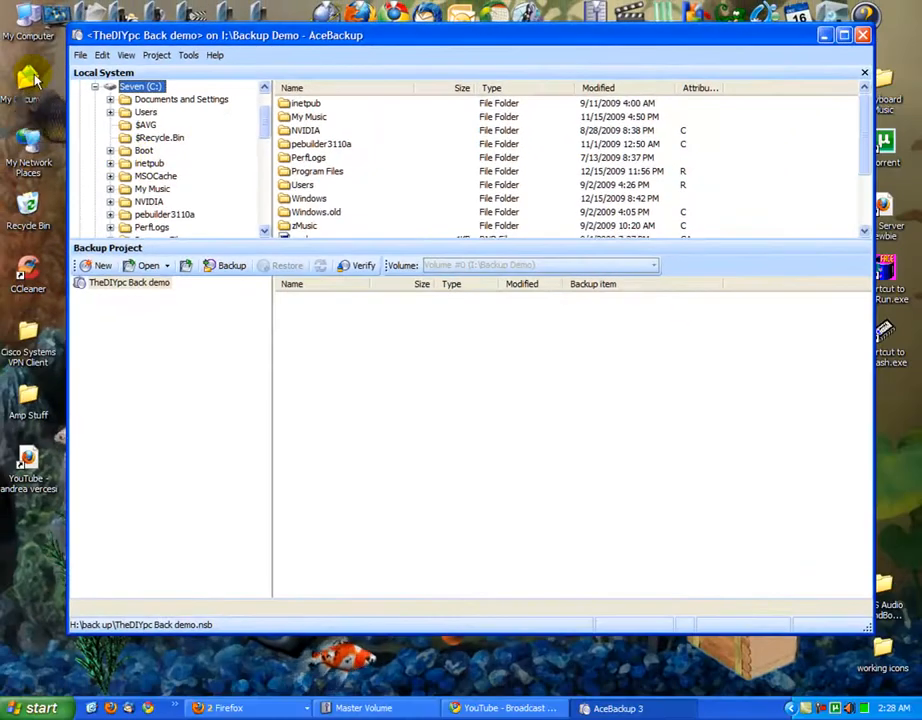
- Look into My Pictures inside My Documents, then add the My Pictures folder to the backup project
{"action": "double_click", "coordinate": [30, 80]}
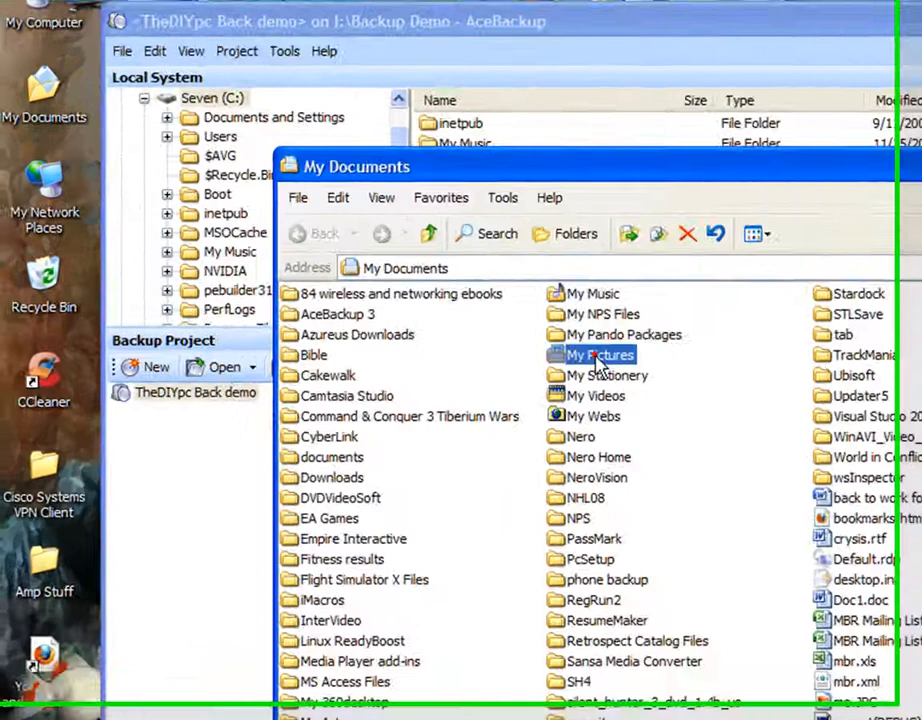
{"action": "double_click", "coordinate": [600, 358]}
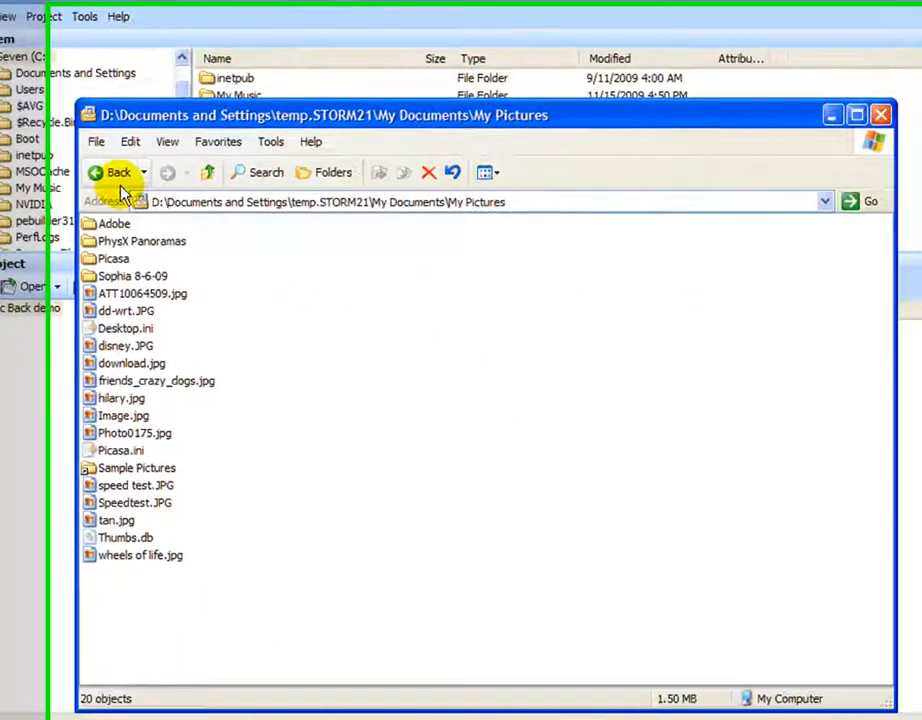
{"action": "left_click", "coordinate": [332, 239]}
{"action": "left_click_drag", "start_coordinate": [323, 113], "coordinate": [495, 92]}
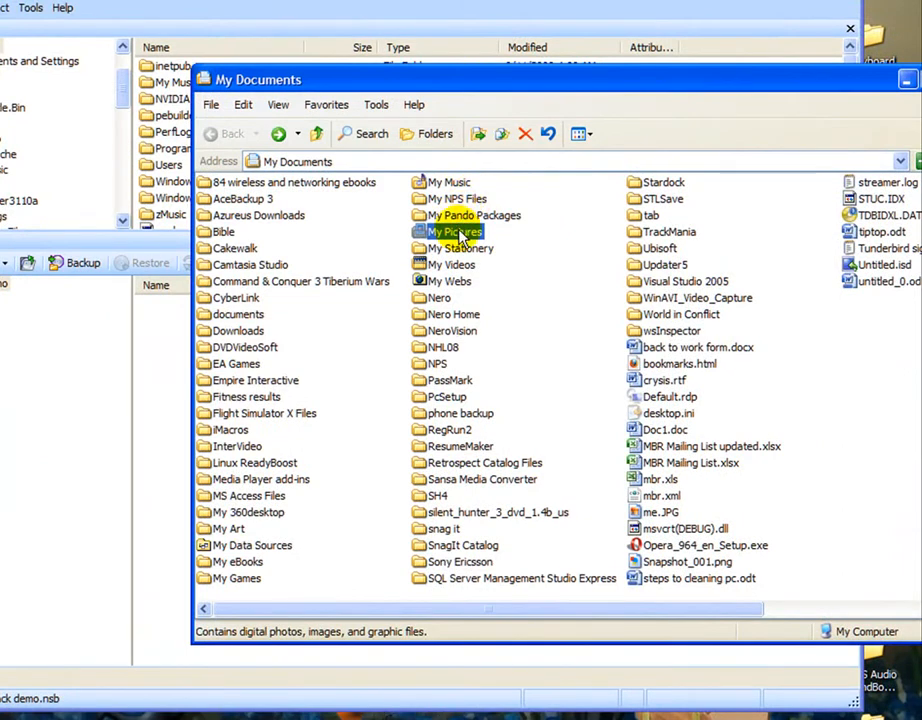
{"action": "left_click_drag", "start_coordinate": [460, 235], "coordinate": [155, 375]}
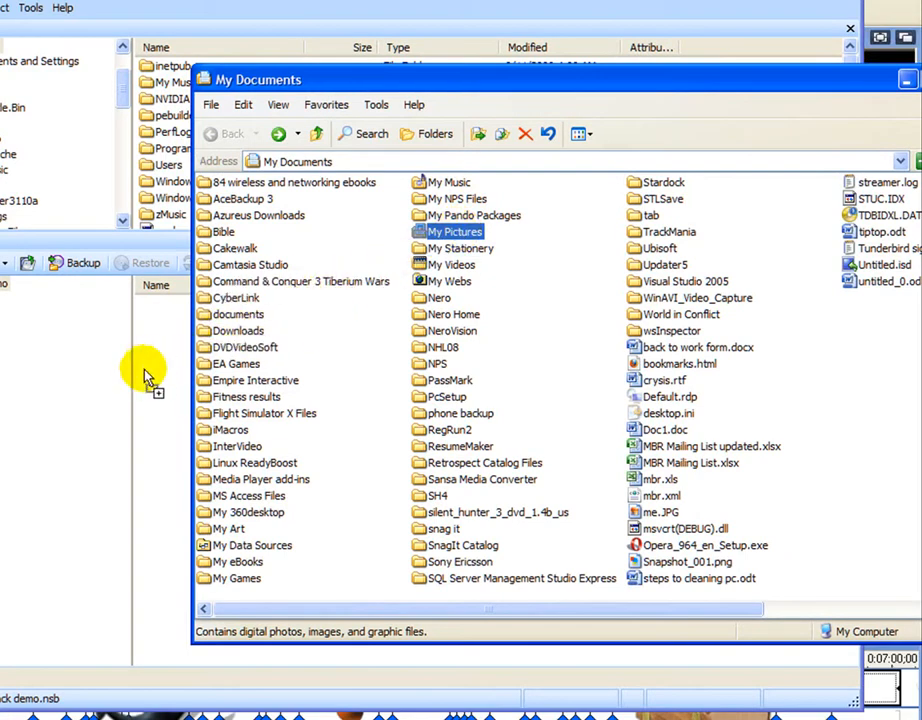
{"action": "left_click_drag", "start_coordinate": [86, 400], "coordinate": [86, 398]}
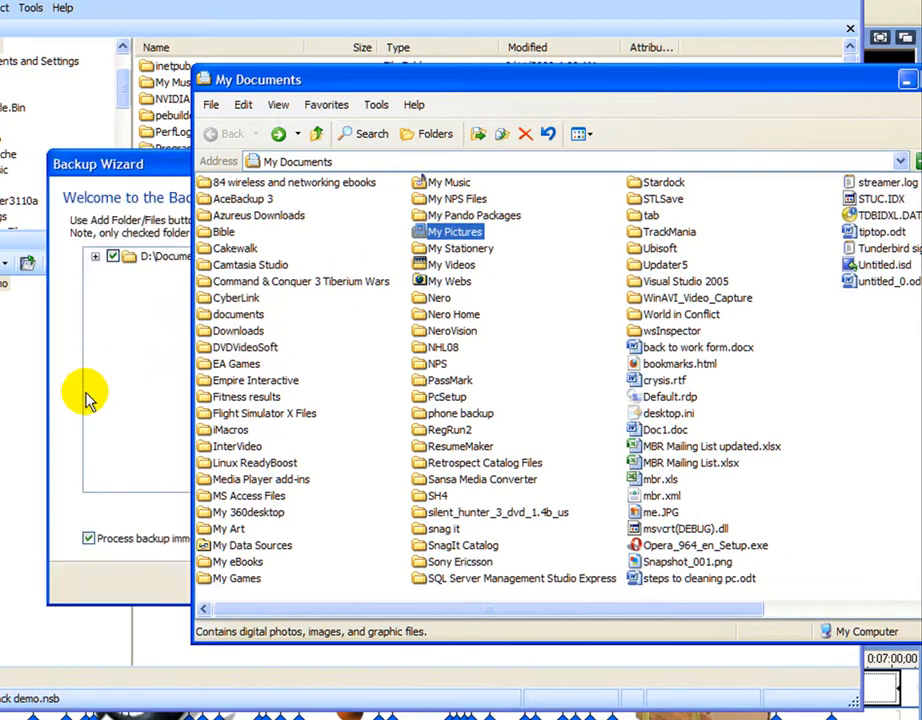
{"action": "left_click", "coordinate": [85, 399]}
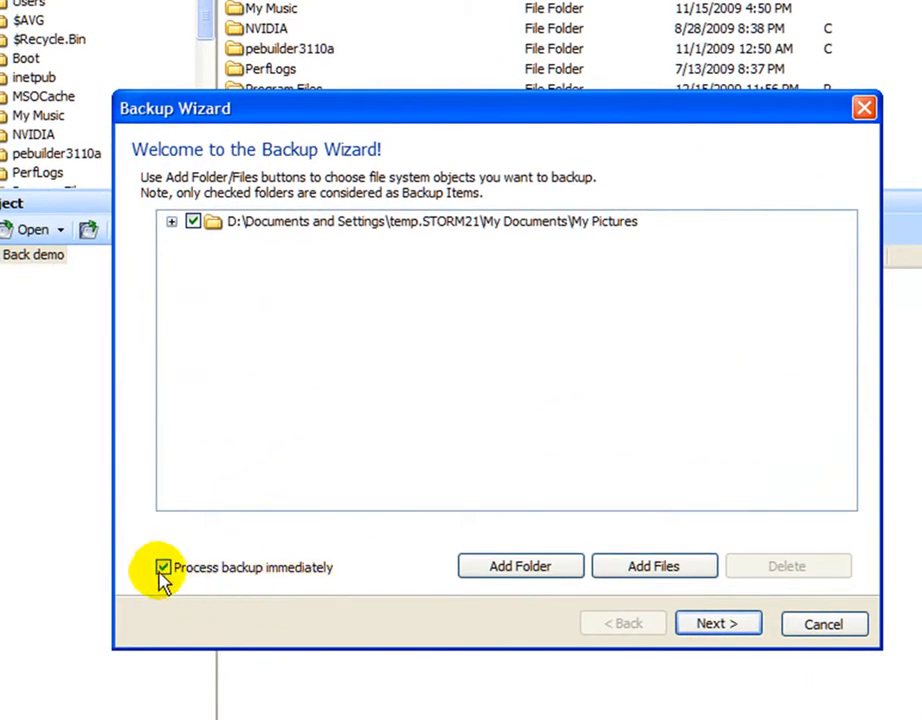
- Turn off immediate backup processing for My Pictures and finish the Backup Wizard
{"action": "left_click", "coordinate": [164, 568]}
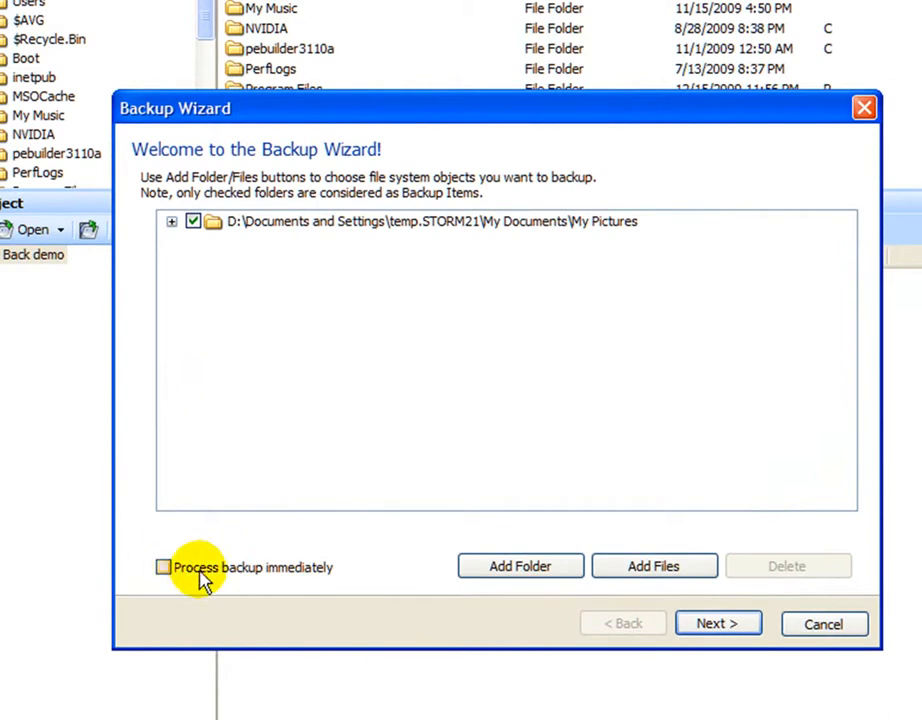
{"action": "left_click", "coordinate": [710, 624]}
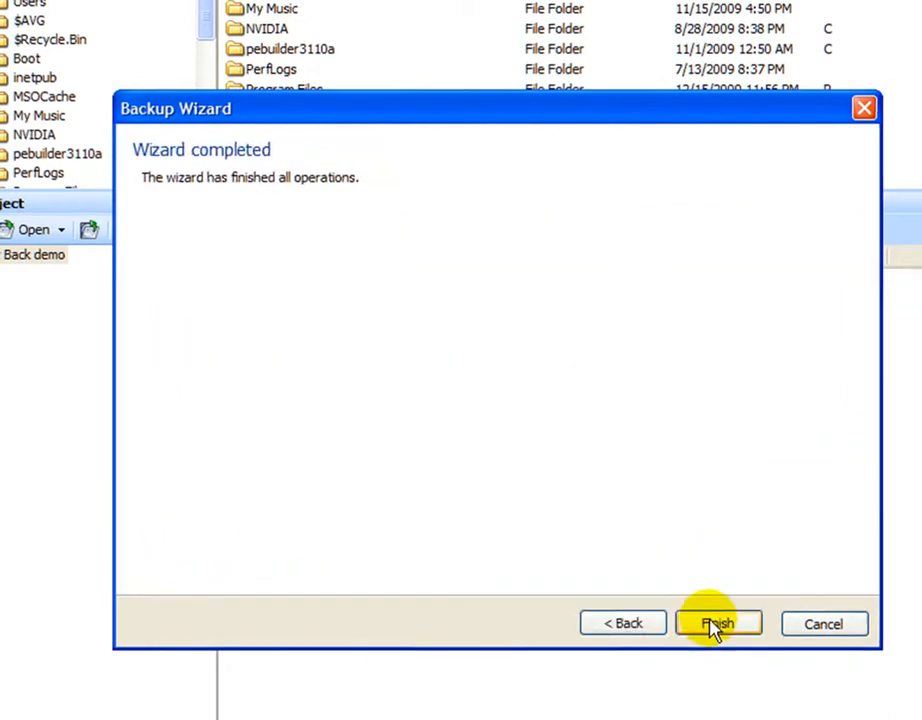
{"action": "left_click", "coordinate": [718, 624]}
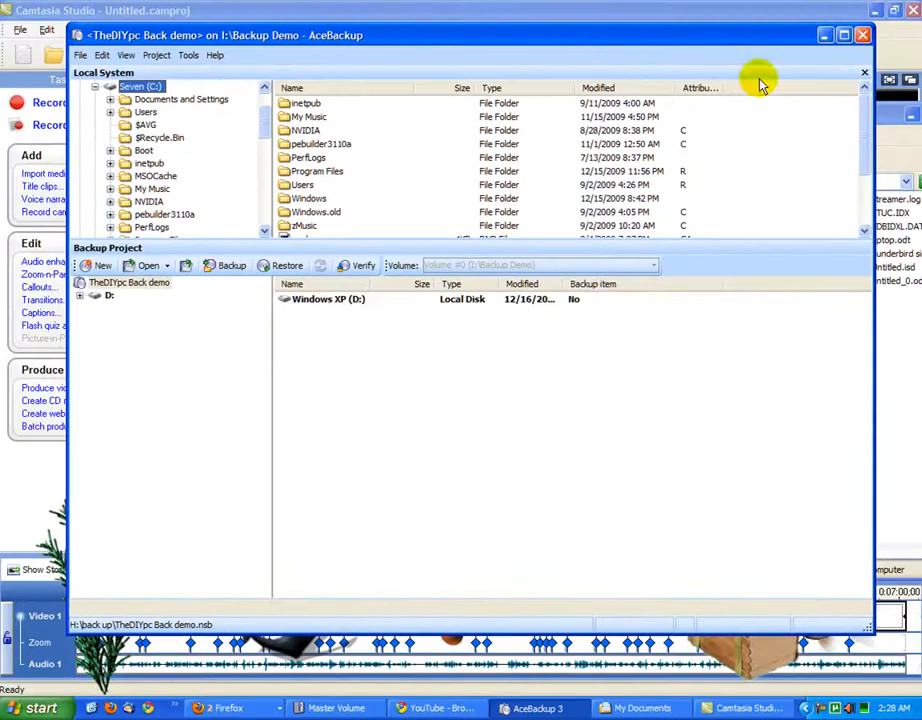
- Dismiss the production results in Camtasia Studio and minimize its window to return to AceBackup
{"action": "left_click", "coordinate": [830, 15]}
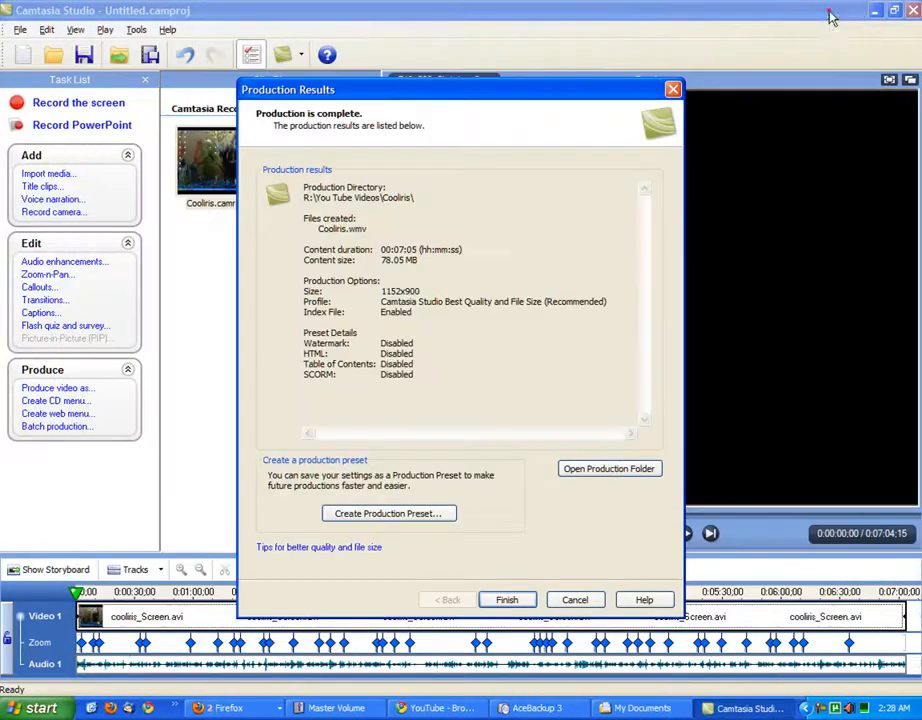
{"action": "left_click", "coordinate": [507, 599]}
{"action": "left_click", "coordinate": [874, 12]}
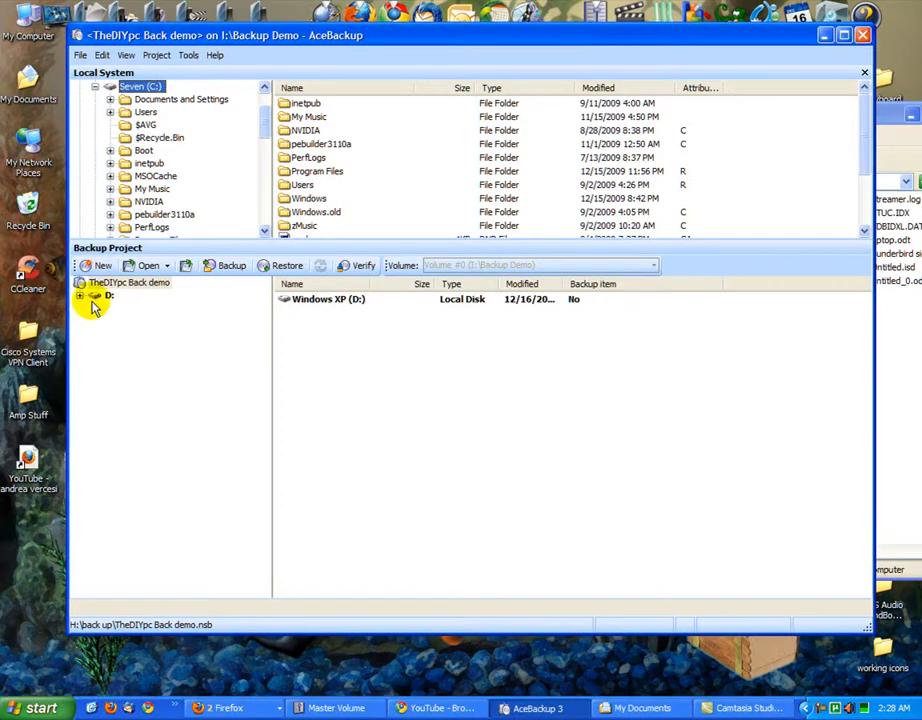
- Check the contents of the documents folder in My Documents and add that folder to the backup project
{"action": "left_click", "coordinate": [907, 391]}
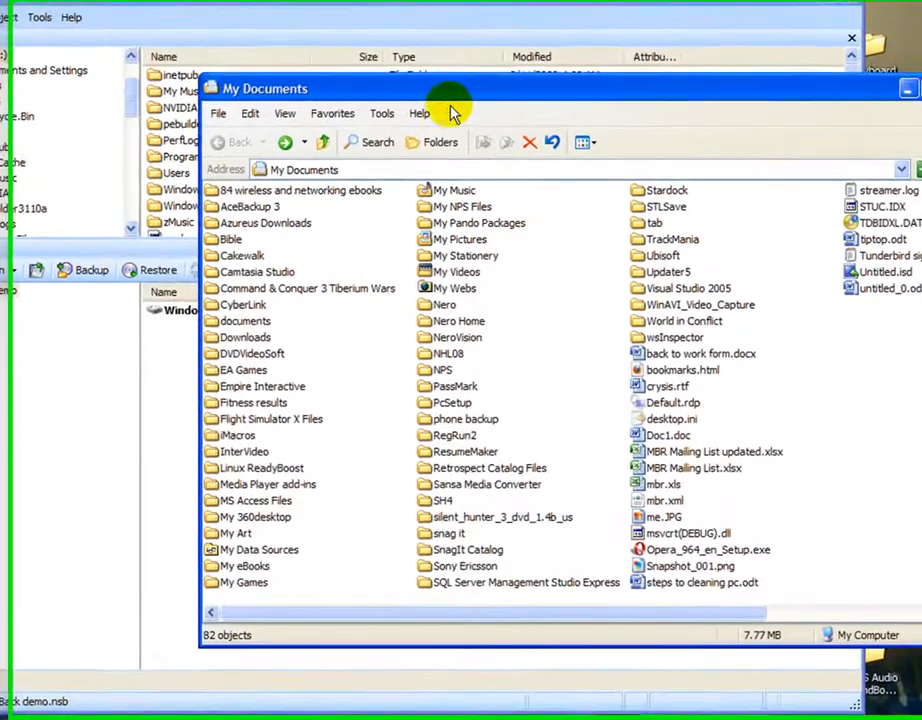
{"action": "left_click_drag", "start_coordinate": [546, 118], "coordinate": [505, 118]}
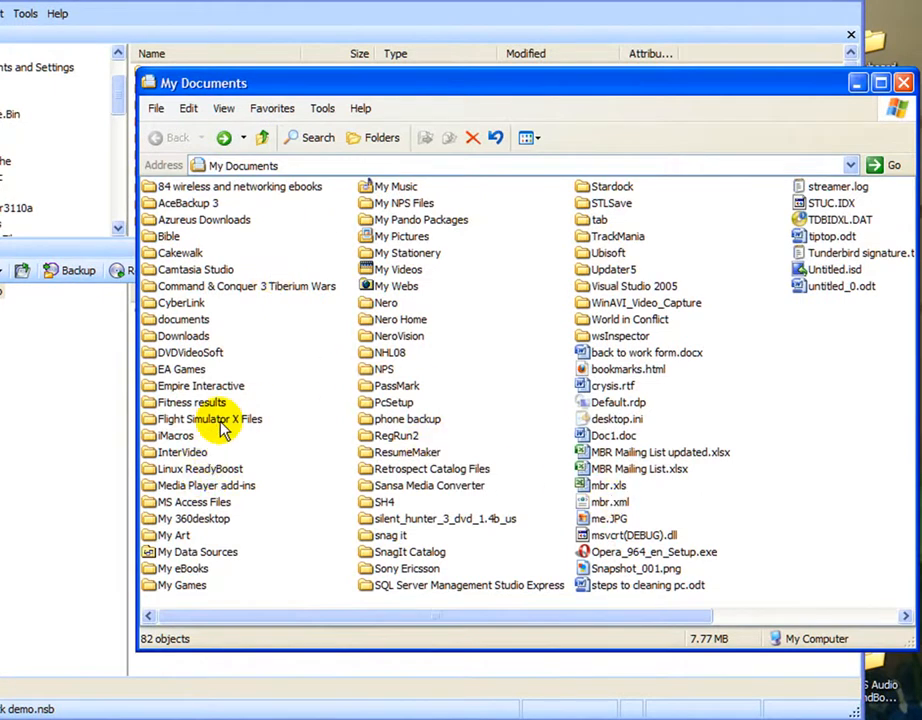
{"action": "double_click", "coordinate": [185, 320]}
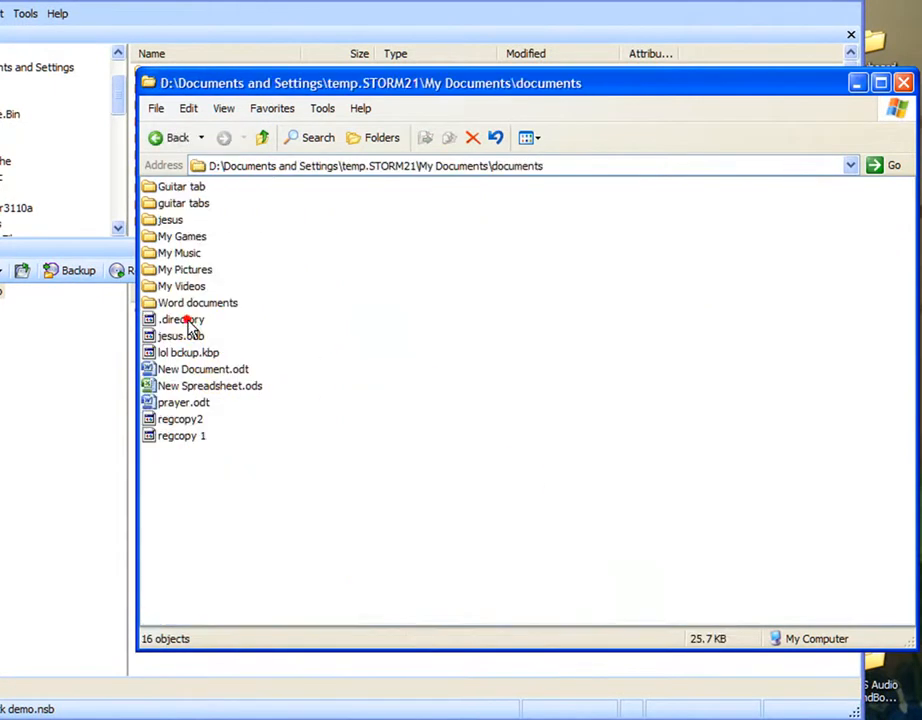
{"action": "key", "text": "BackSpace"}
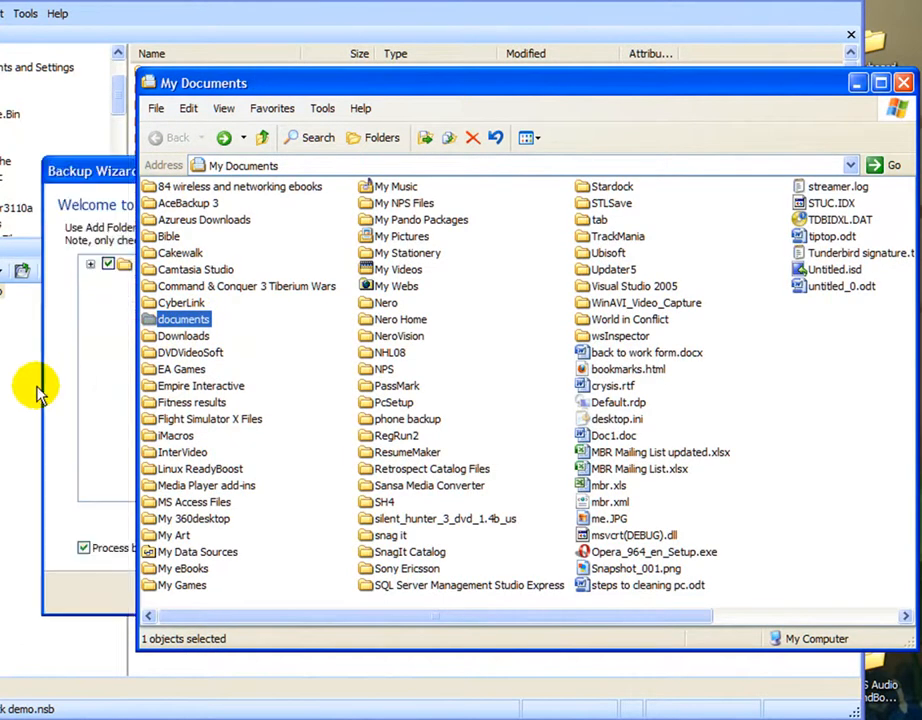
{"action": "left_click", "coordinate": [62, 414]}
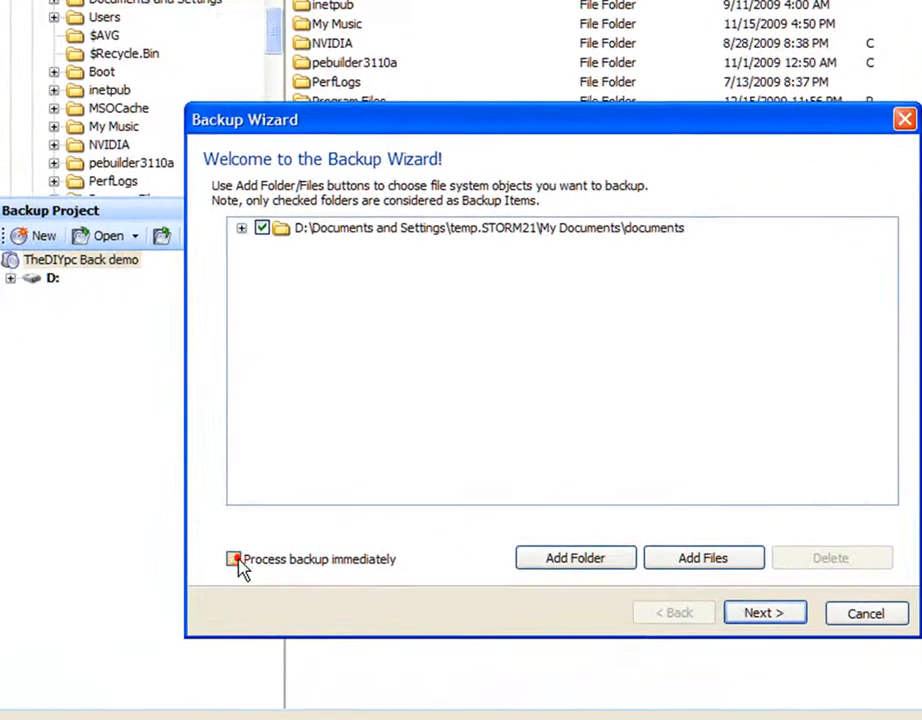
- Disable immediate processing for the documents folder and complete the Backup Wizard
{"action": "left_click", "coordinate": [83, 548]}
{"action": "left_click", "coordinate": [760, 620]}
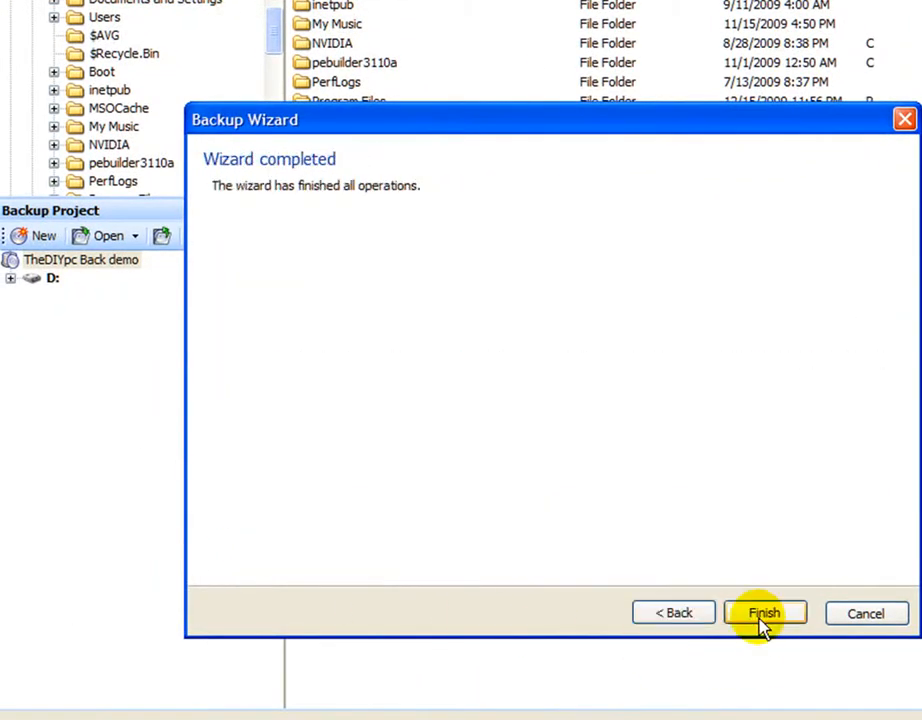
{"action": "left_click", "coordinate": [763, 613]}
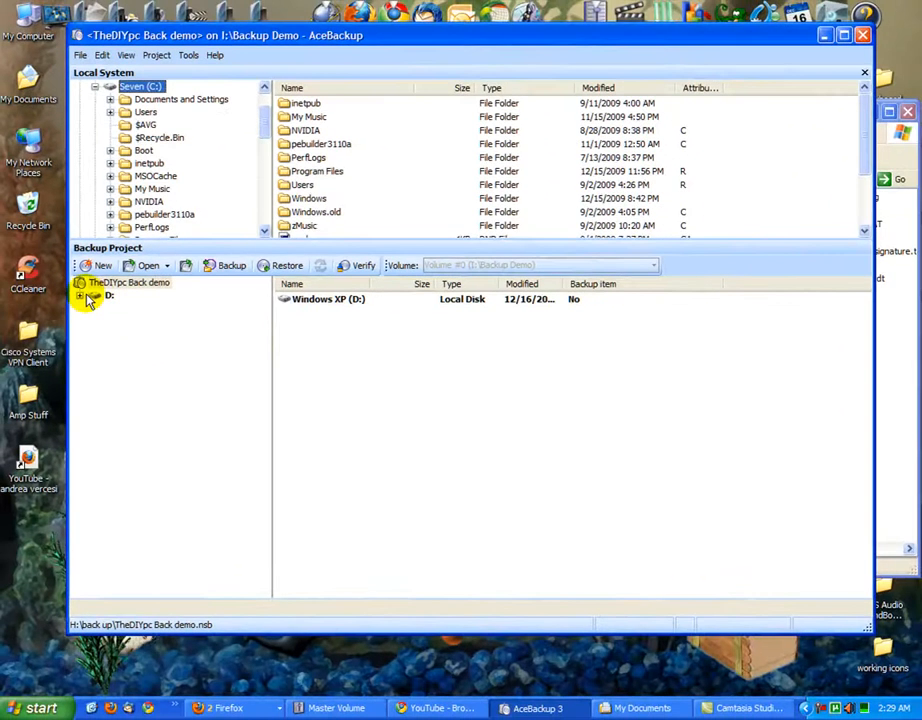
- Expand drive D: in the backup project, close the My Documents window and move AceBackup aside to uncover the desktop folders
{"action": "left_click", "coordinate": [84, 297]}
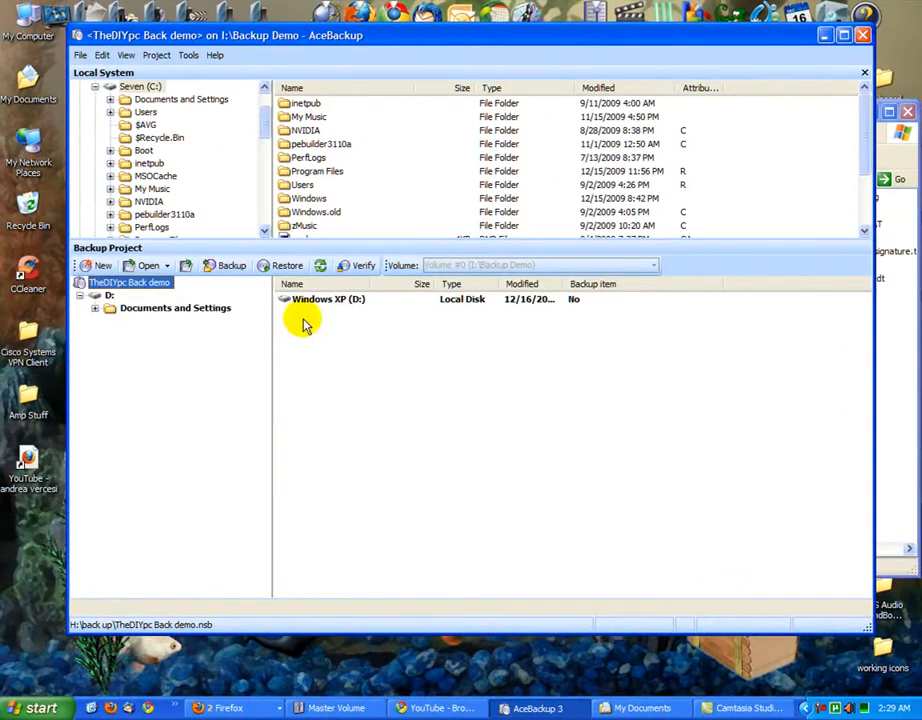
{"action": "left_click", "coordinate": [893, 445]}
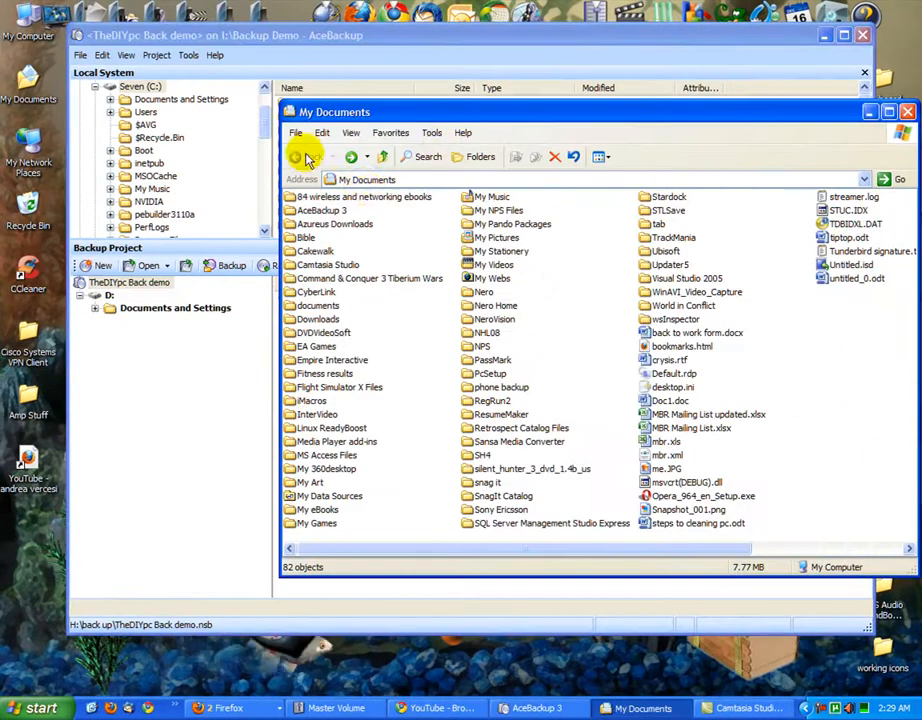
{"action": "right_click", "coordinate": [518, 112]}
{"action": "left_click", "coordinate": [603, 203]}
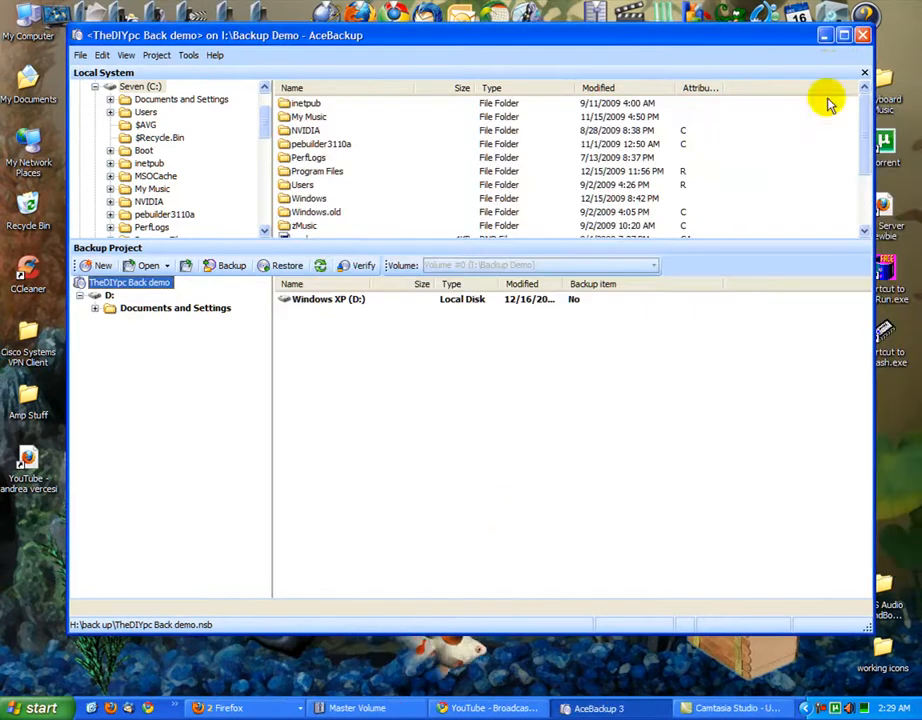
{"action": "left_click_drag", "start_coordinate": [768, 38], "coordinate": [821, 45]}
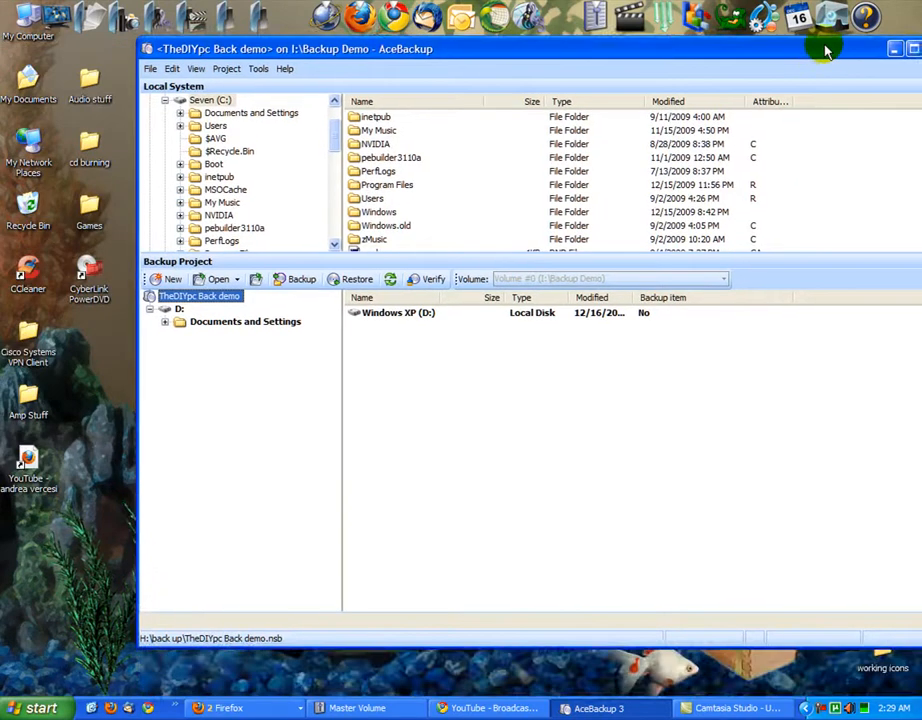
- Open and close the desktop folder Amp Stuff, and add it to the backup project
{"action": "double_click", "coordinate": [28, 395]}
{"action": "left_click", "coordinate": [657, 62]}
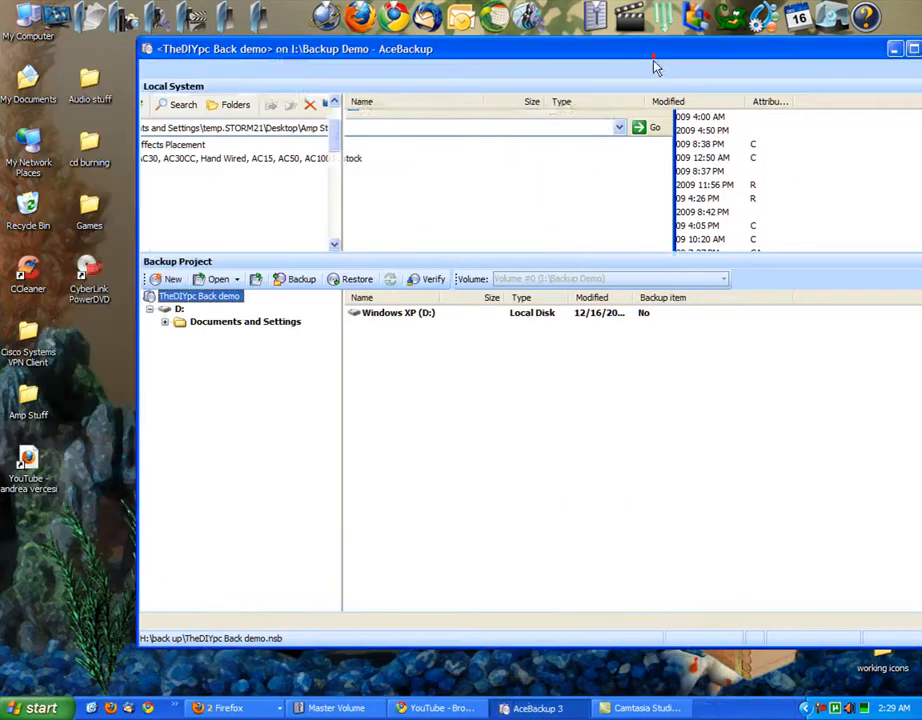
{"action": "left_click_drag", "start_coordinate": [33, 403], "coordinate": [216, 405]}
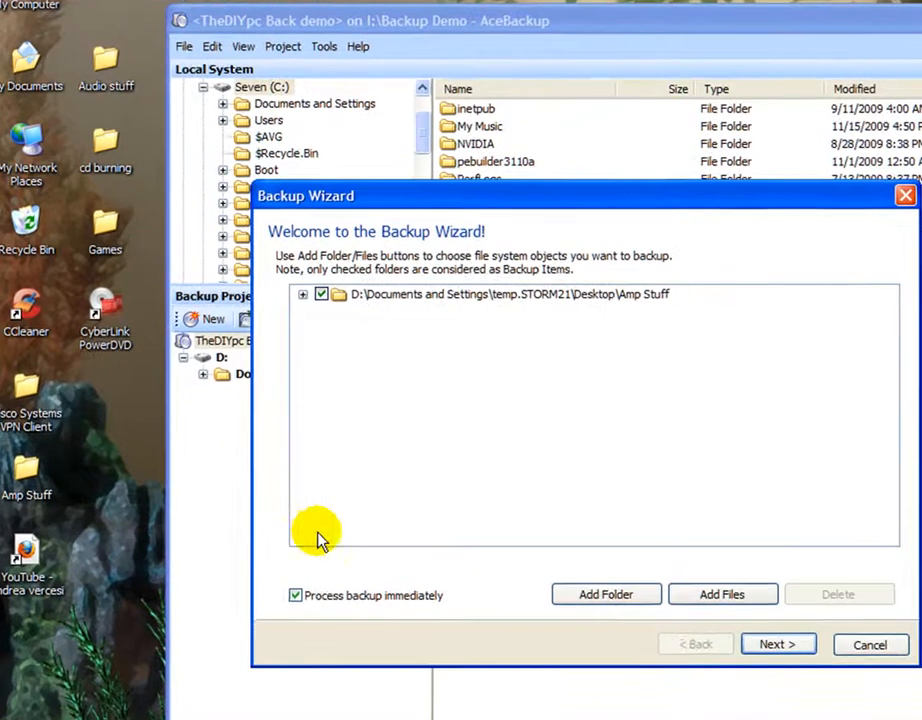
- Turn off immediate backup of the Amp Stuff folder and finish adding it to the project
{"action": "left_click", "coordinate": [303, 599]}
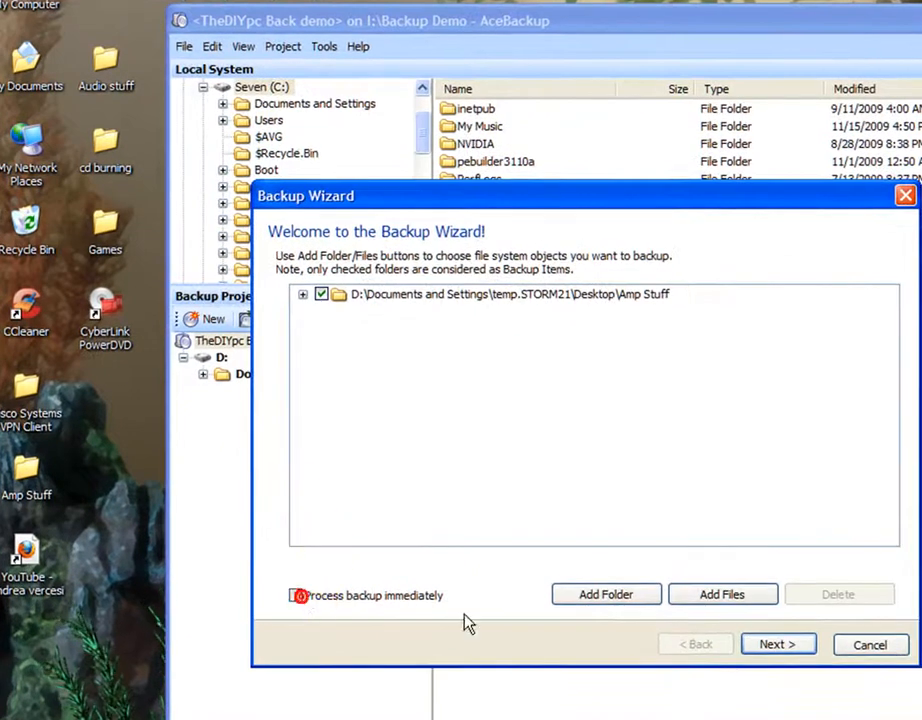
{"action": "left_click", "coordinate": [780, 646]}
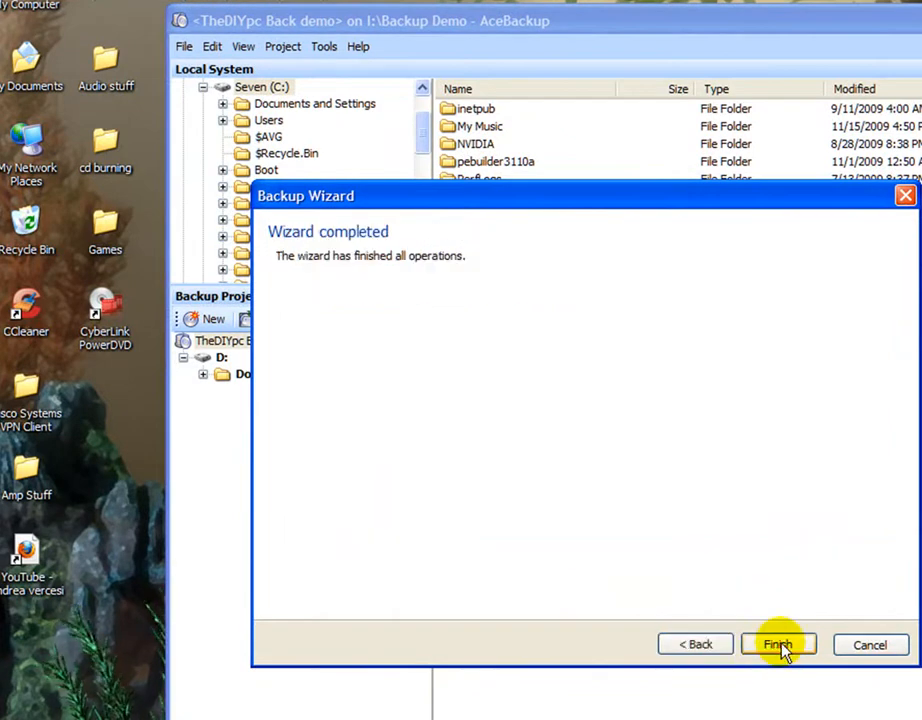
{"action": "left_click", "coordinate": [779, 645]}
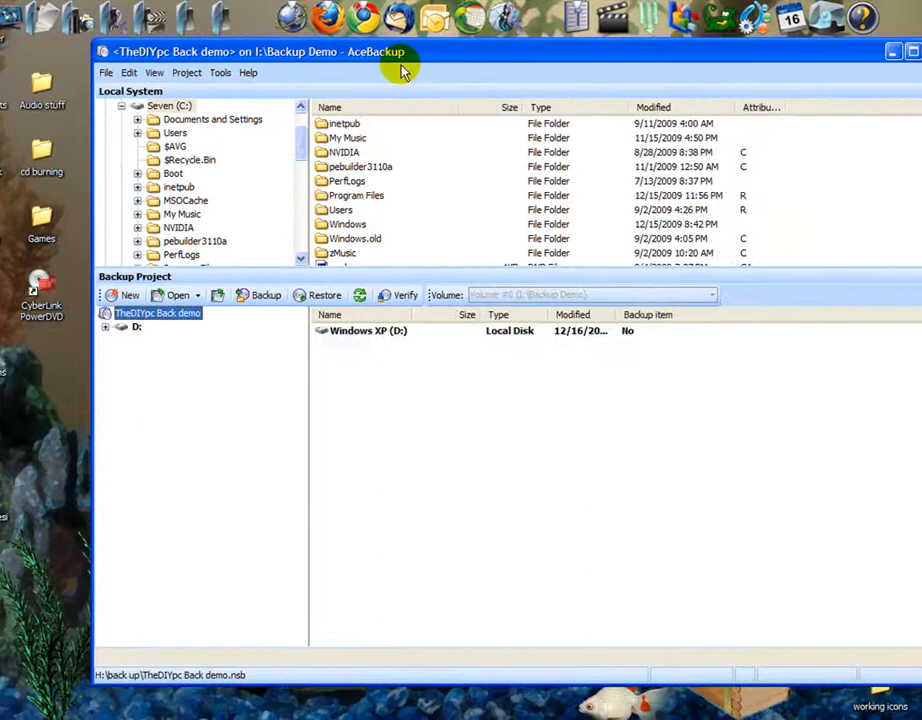
{"action": "left_click_drag", "start_coordinate": [549, 23], "coordinate": [522, 19]}
{"action": "left_click_drag", "start_coordinate": [383, 57], "coordinate": [314, 57]}
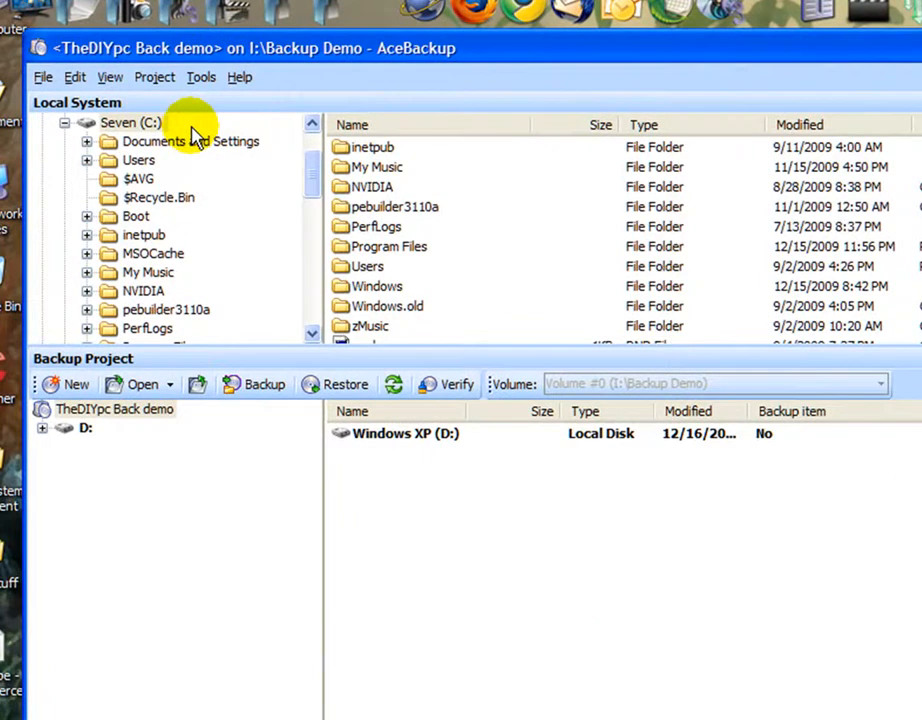
- Select drive D: in the backup project, process all pending items with Process all, and close AceBackup
{"action": "left_click", "coordinate": [78, 430]}
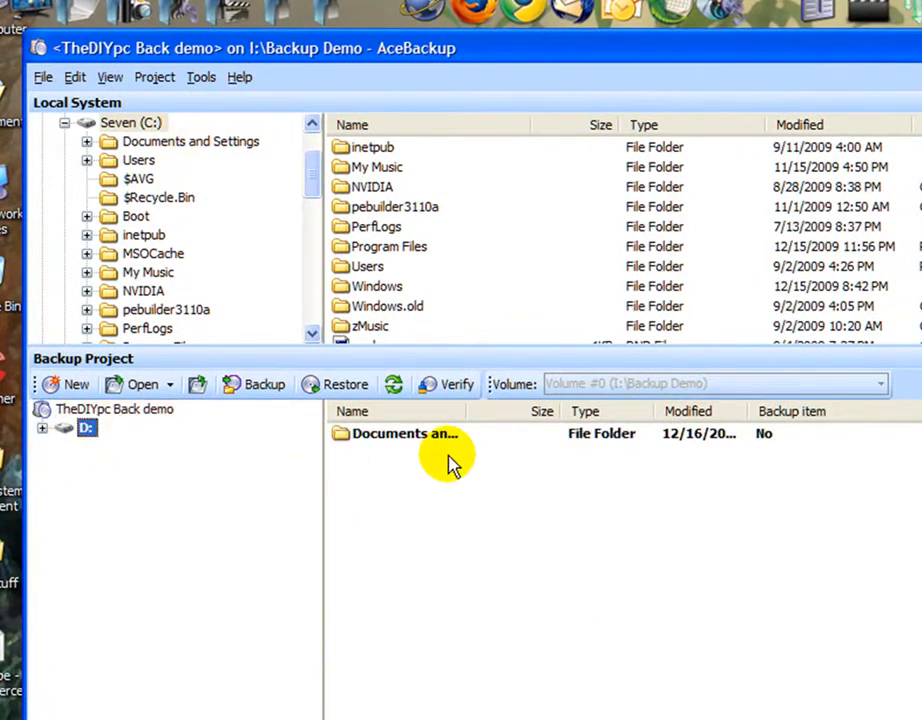
{"action": "left_click", "coordinate": [155, 80]}
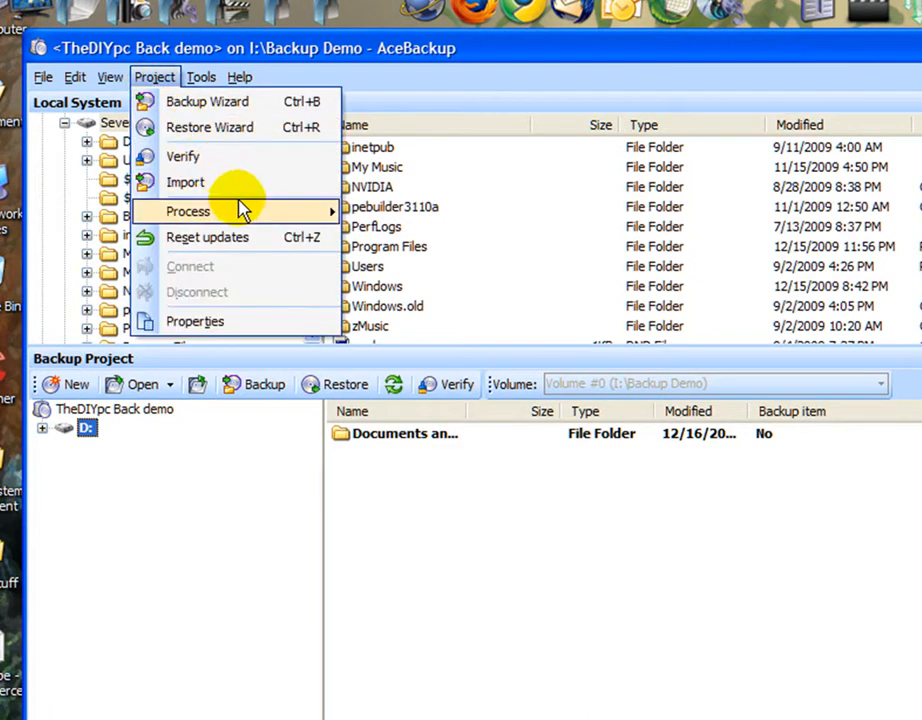
{"action": "mouse_move", "coordinate": [245, 215]}
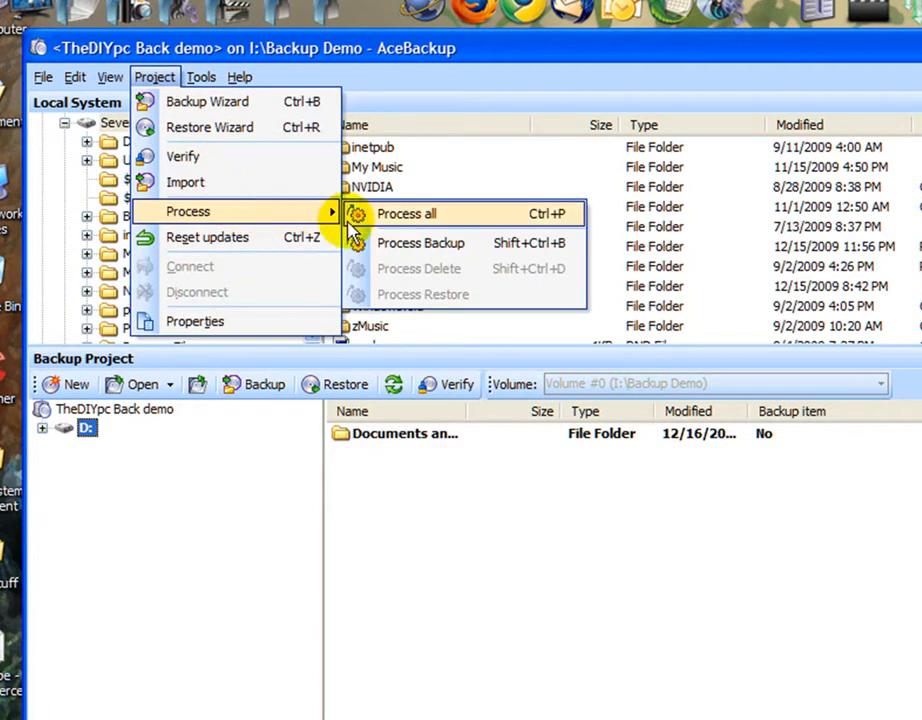
{"action": "left_click", "coordinate": [463, 216]}
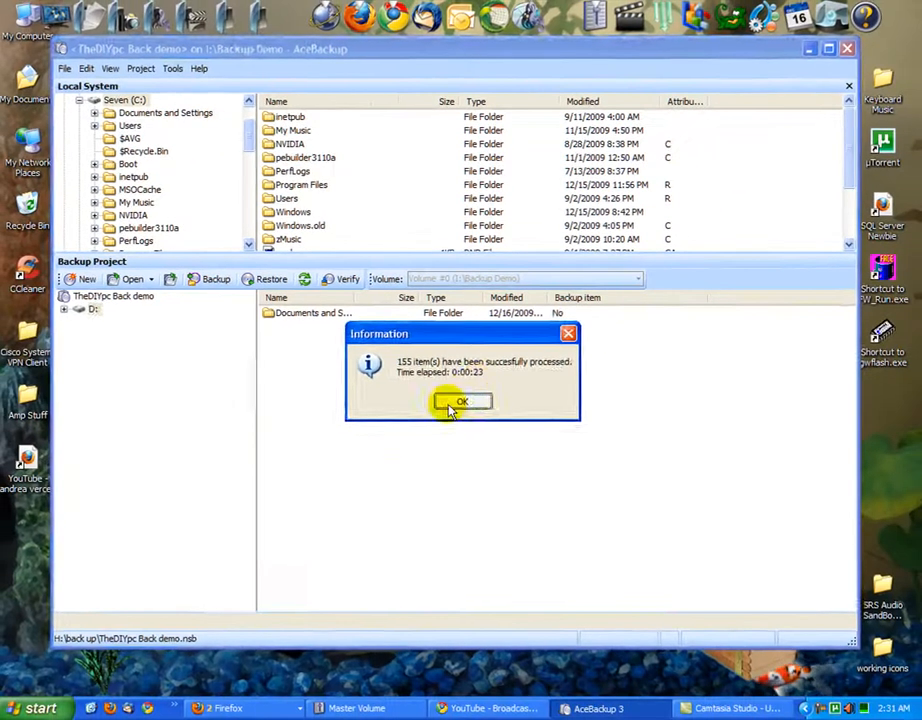
{"action": "left_click", "coordinate": [463, 440]}
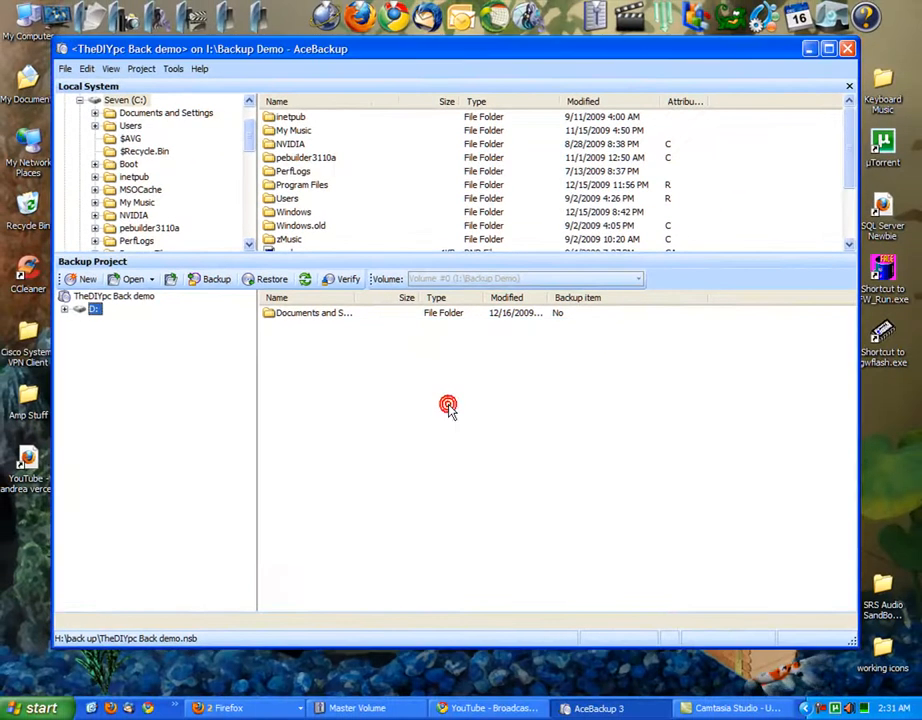
{"action": "left_click", "coordinate": [850, 48]}
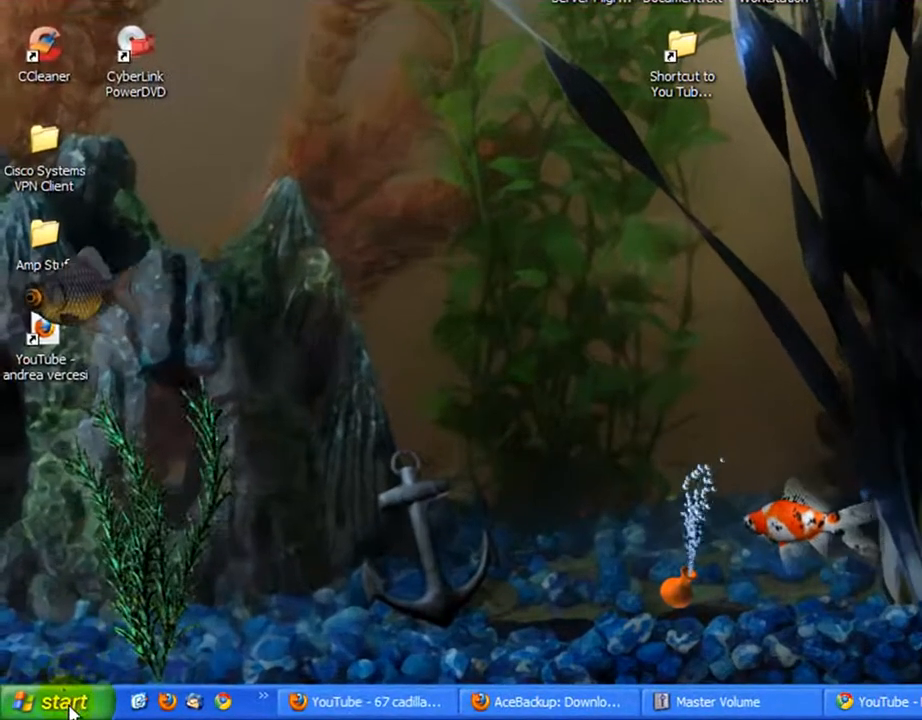
- Open the Windows Scheduled Tasks folder from the Control Panel
{"action": "left_click", "coordinate": [49, 709]}
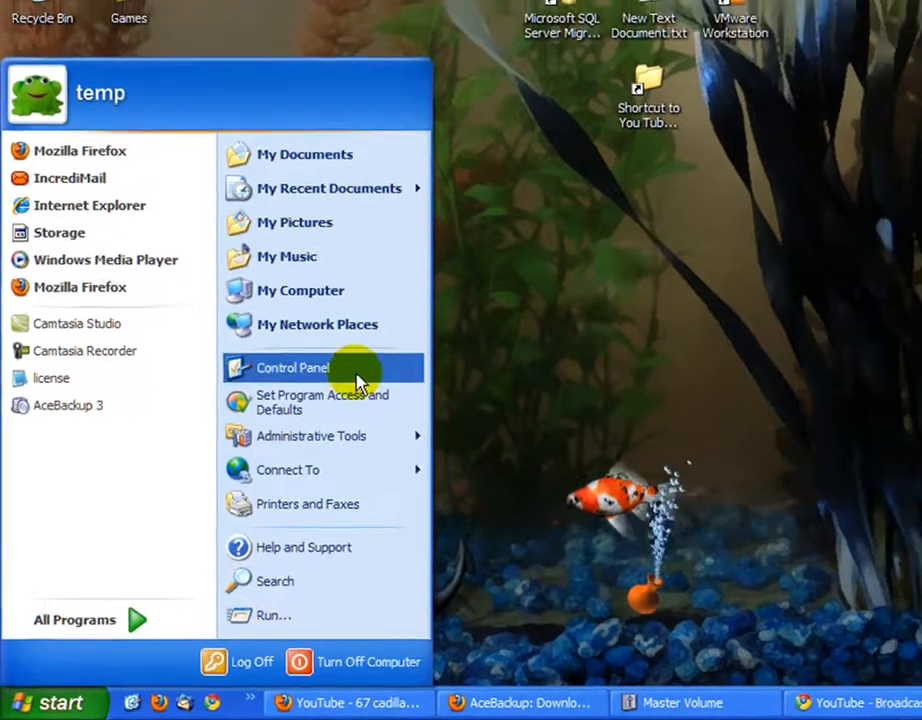
{"action": "left_click", "coordinate": [305, 350]}
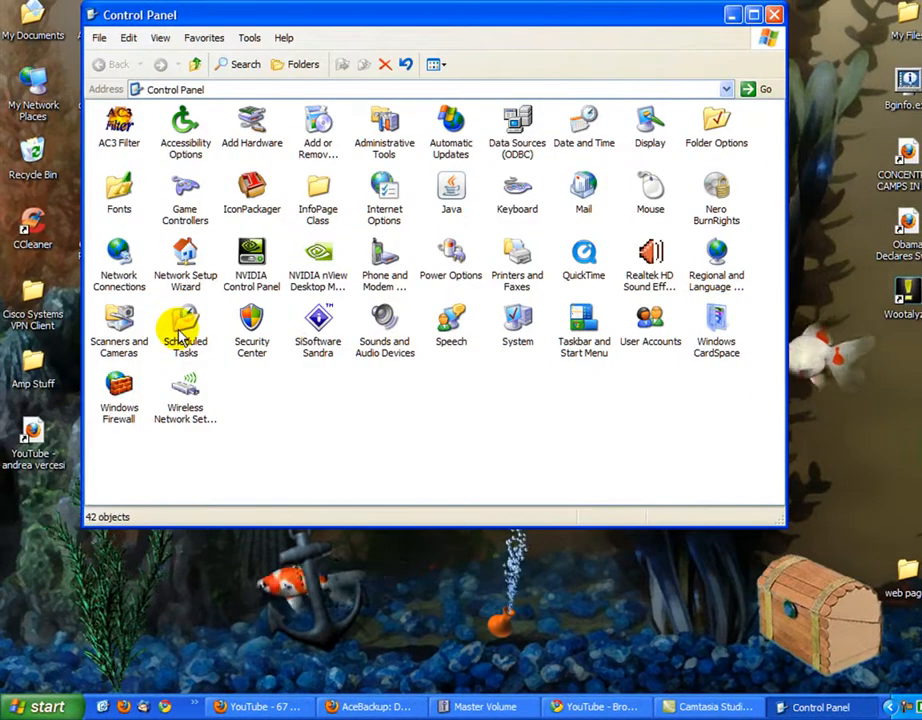
{"action": "double_click", "coordinate": [182, 332]}
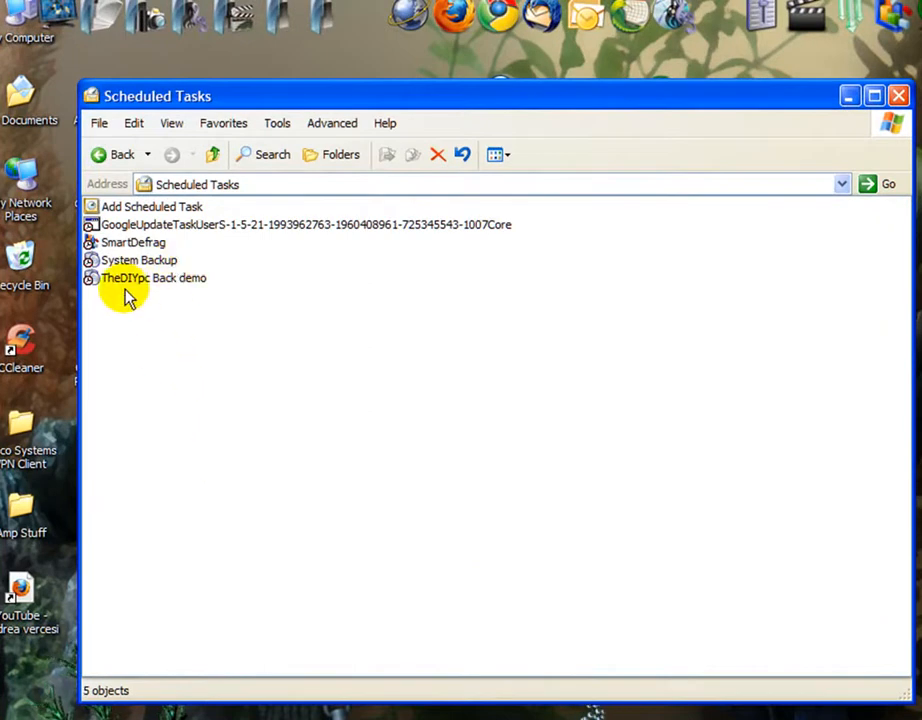
- Review the weekly schedule in the TheDIYpc Back demo task's properties, and close the properties and Scheduled Tasks
{"action": "double_click", "coordinate": [183, 287]}
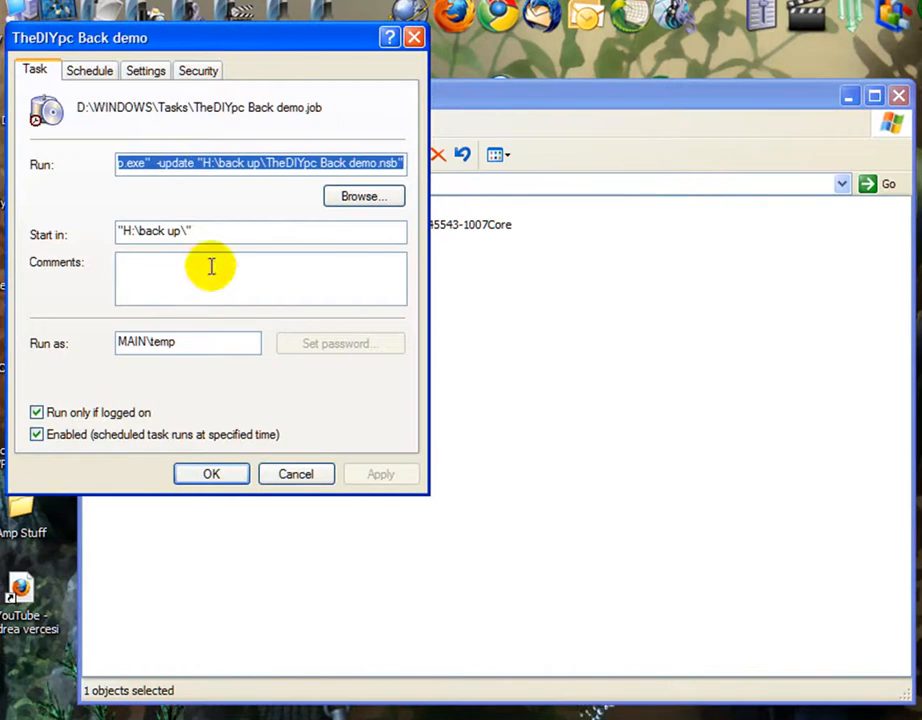
{"action": "left_click_drag", "start_coordinate": [200, 38], "coordinate": [391, 122]}
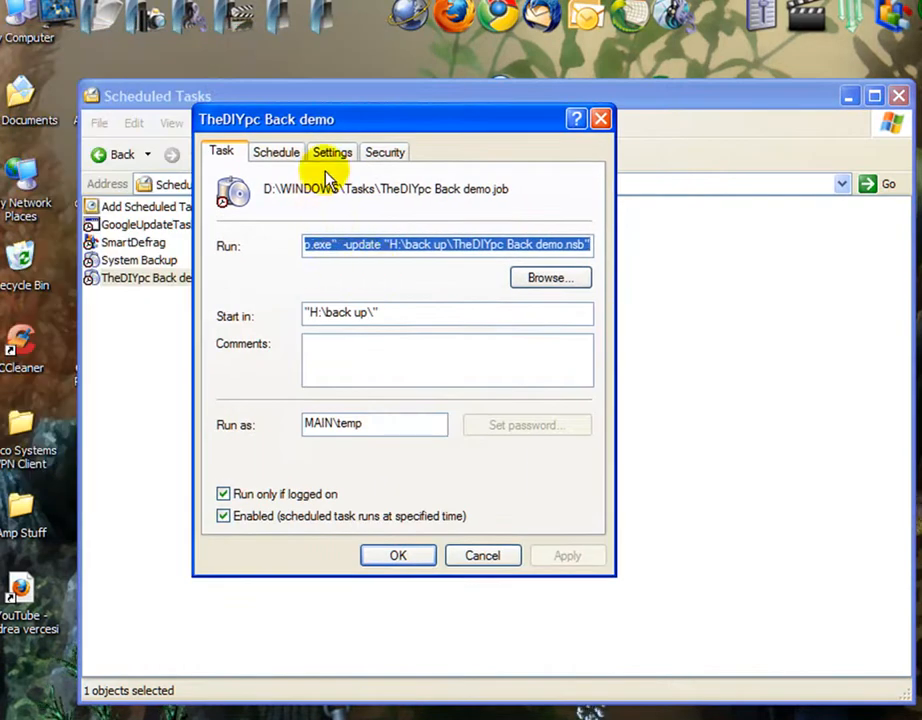
{"action": "left_click", "coordinate": [284, 154]}
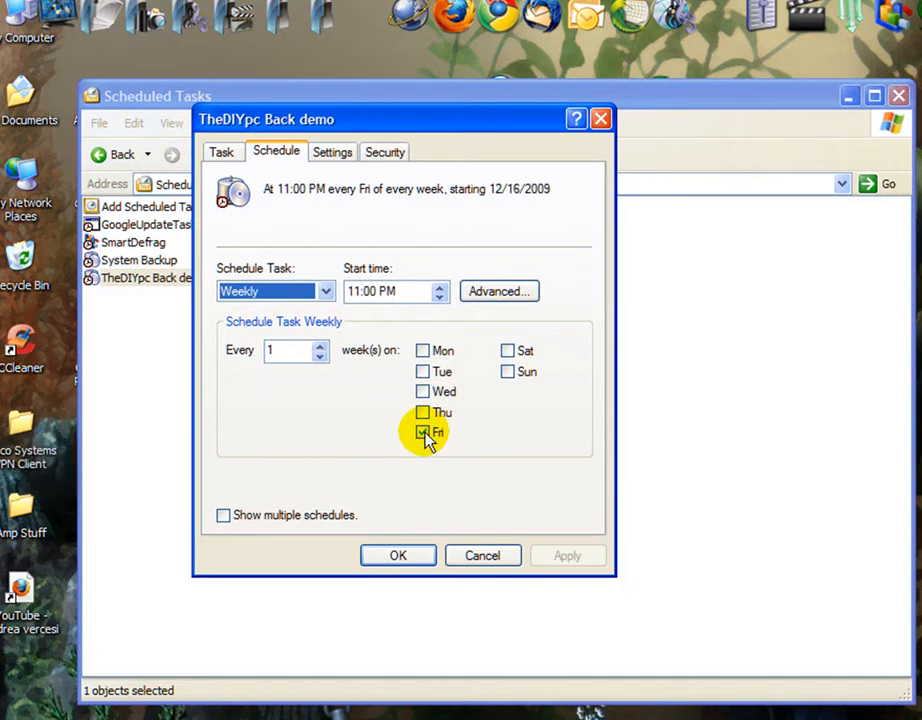
{"action": "left_click", "coordinate": [420, 551]}
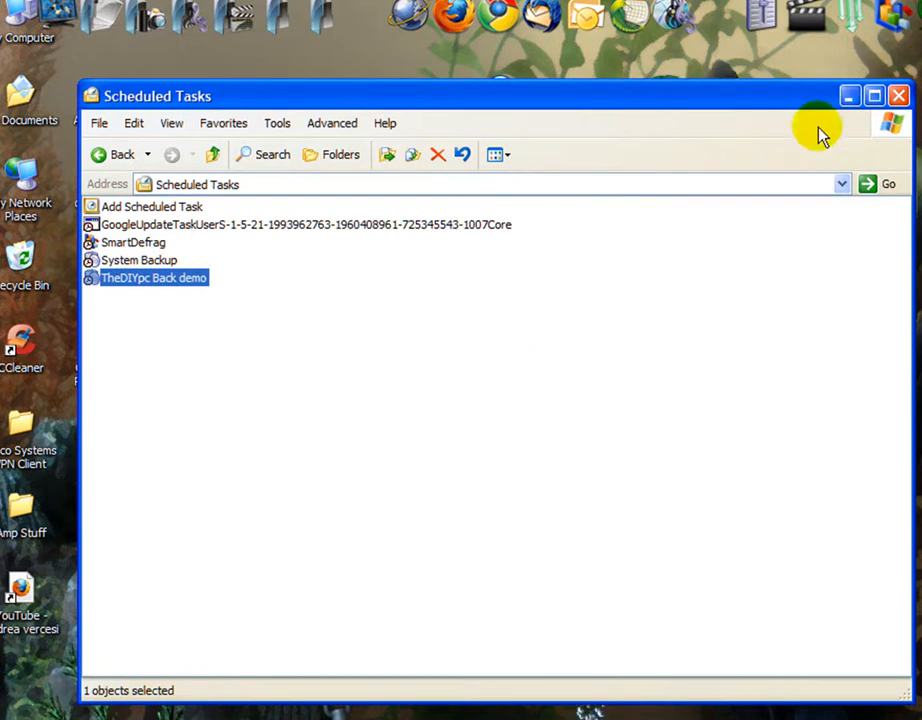
{"action": "left_click", "coordinate": [896, 97]}
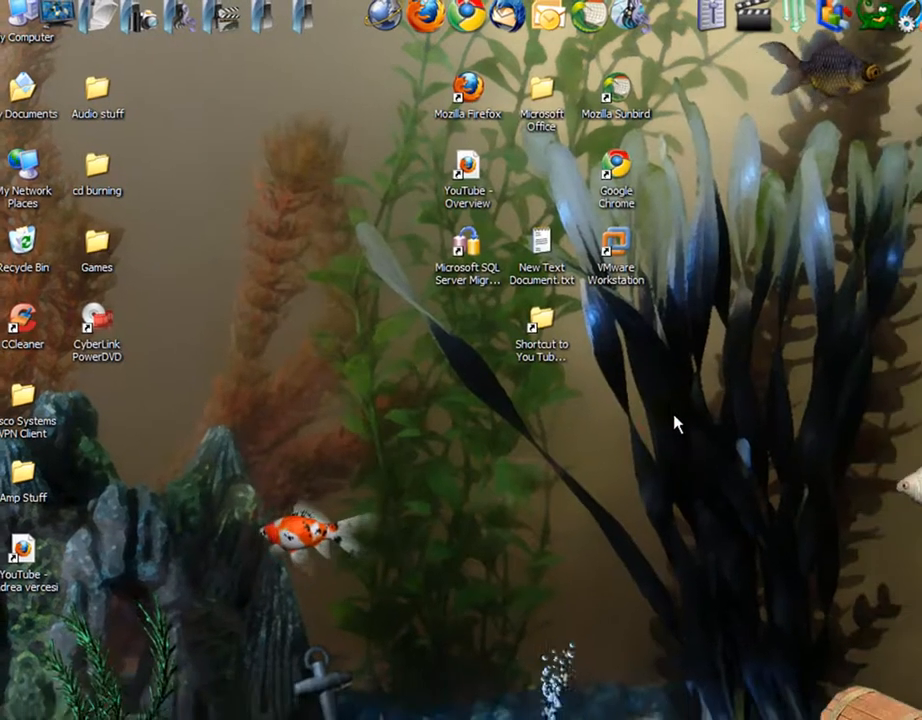